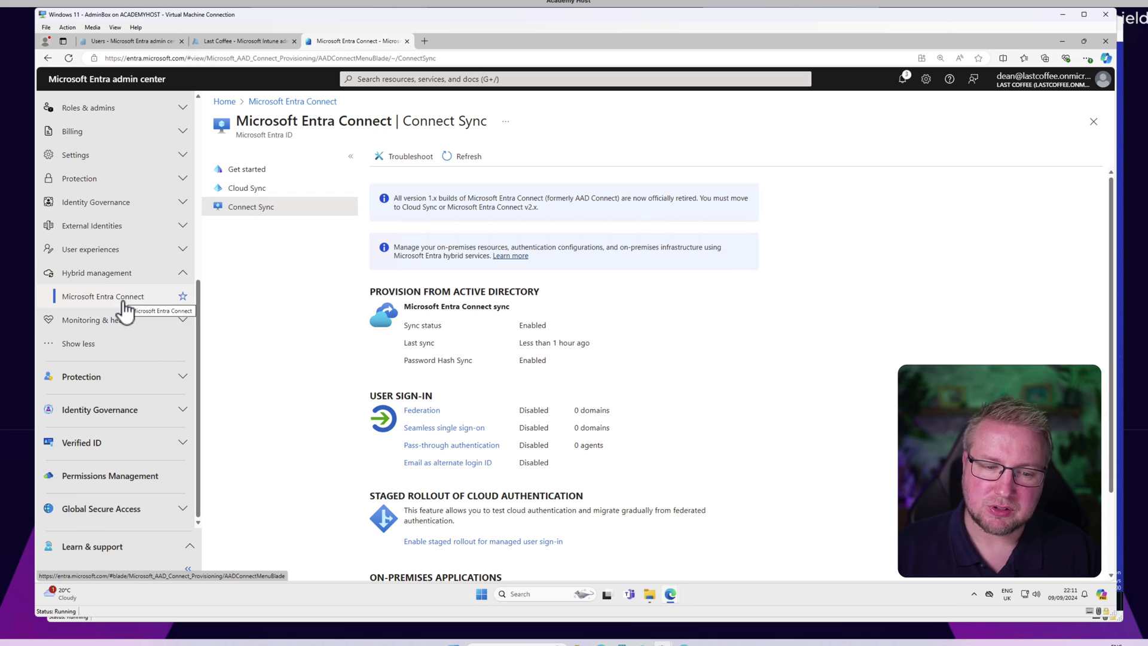
Step: Reload the Connect Sync page and confirm sync and password hash sync are Enabled, last sync 1 hour ago
click(247, 173)
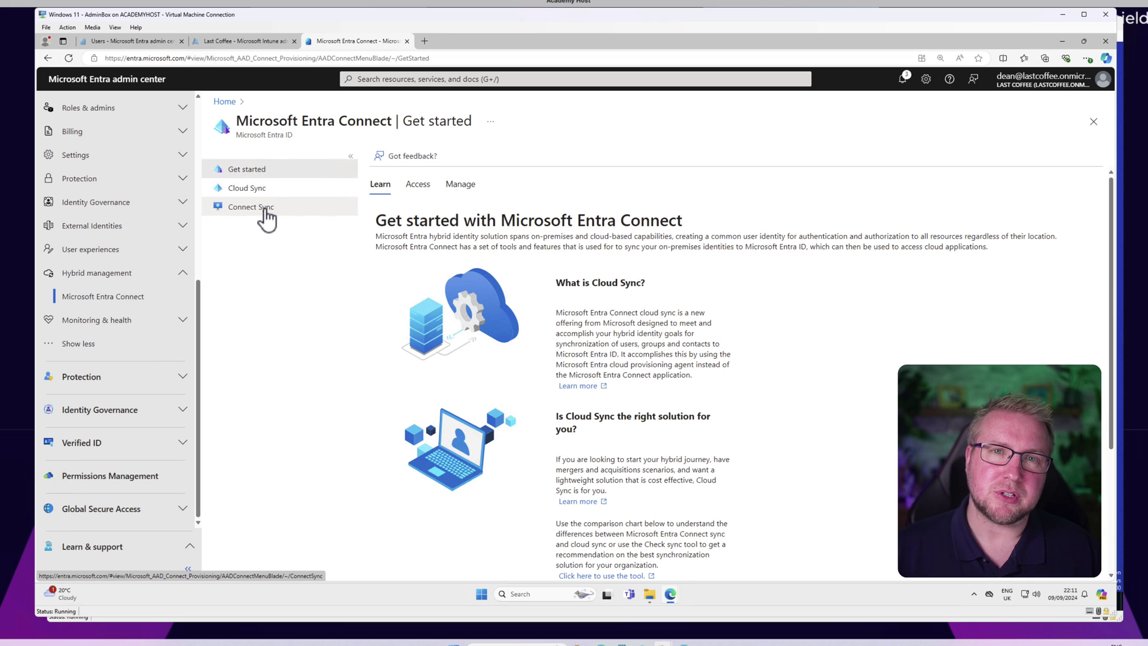
click(266, 213)
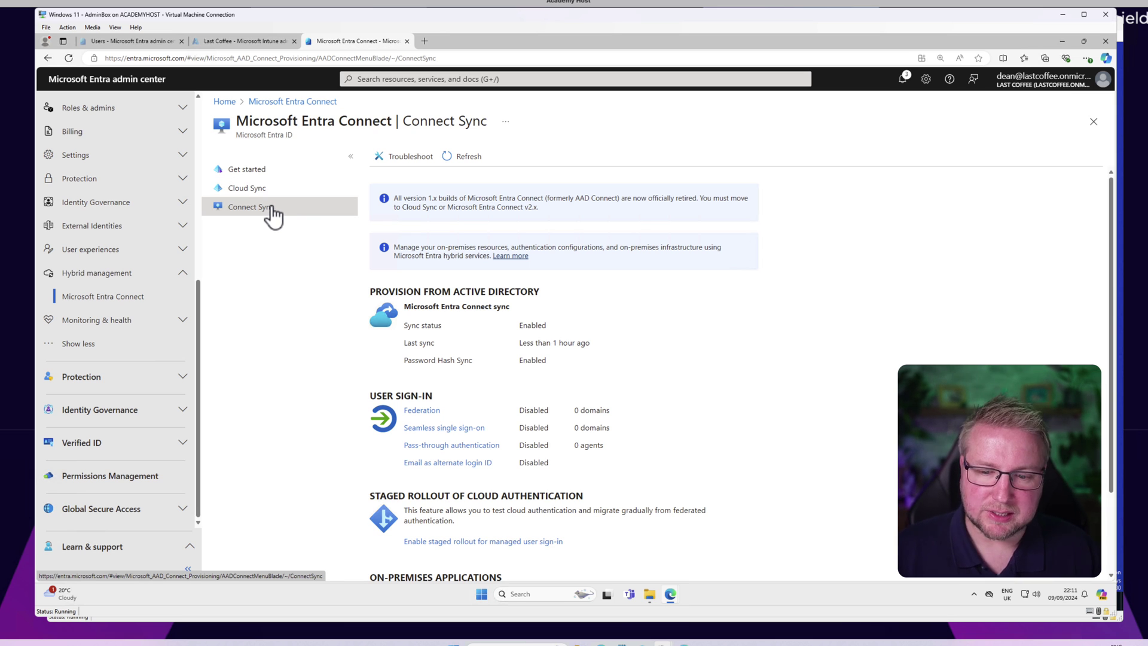
scroll(661, 403, down, 2)
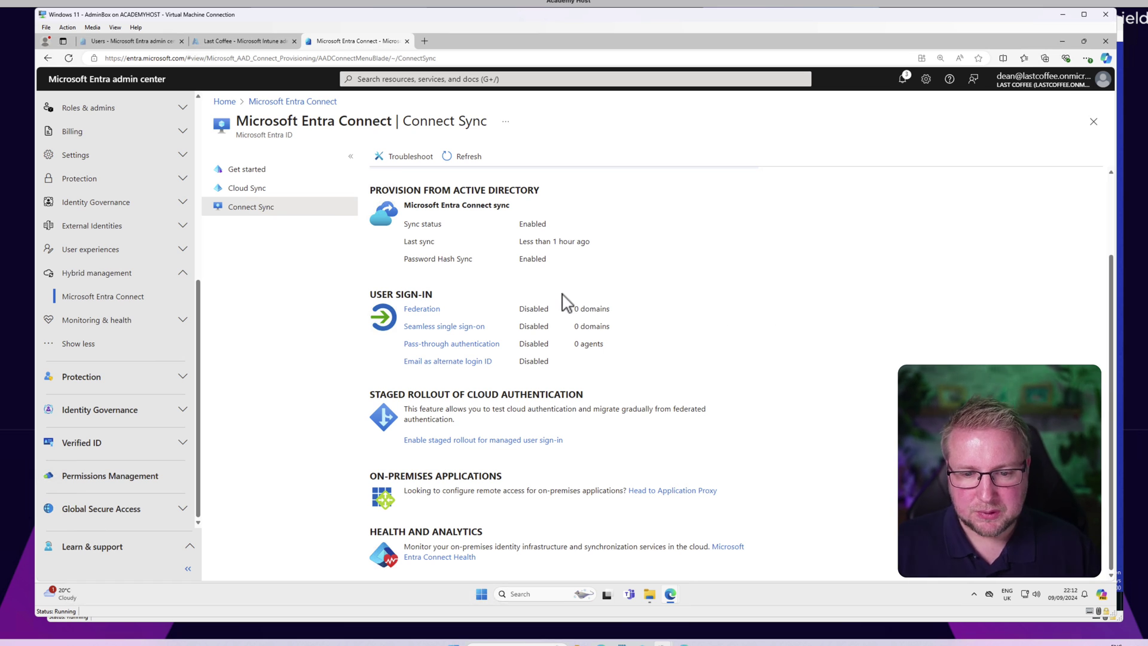
click(453, 62)
key(Return)
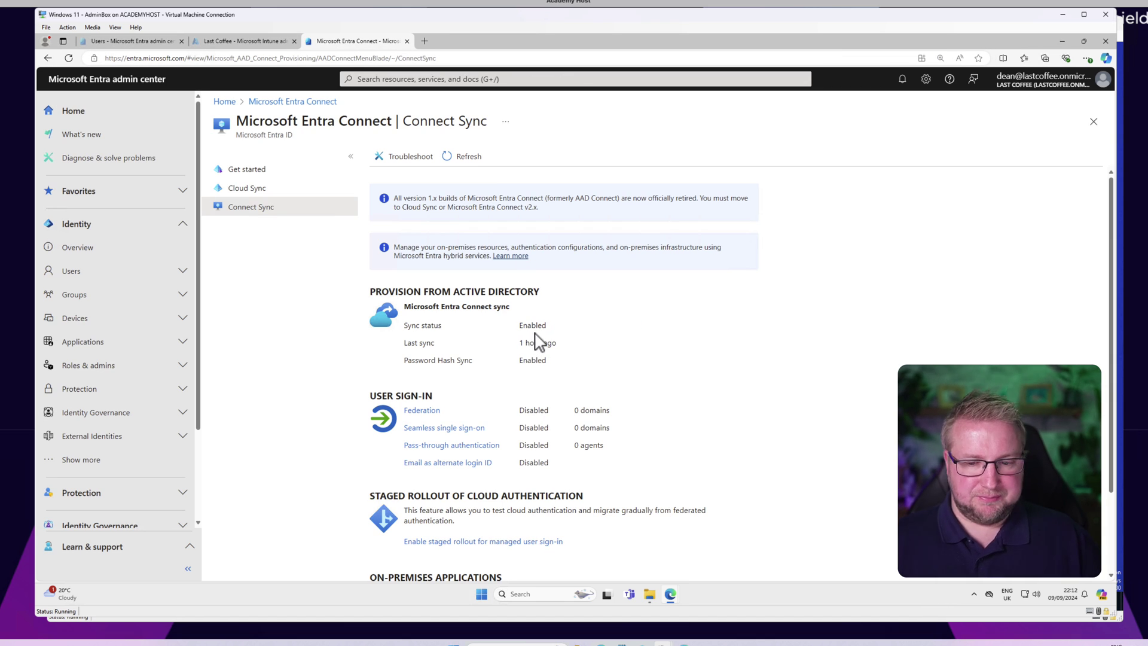
scroll(536, 339, down, 2)
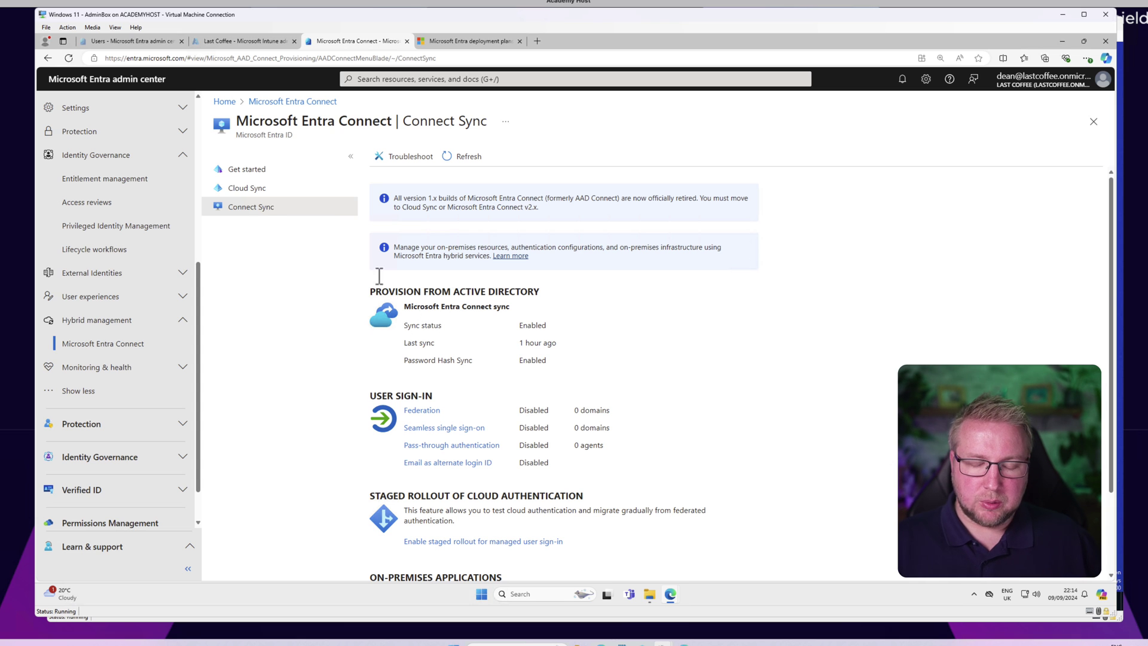
Step: From the Get started page's Manage tab, accept the terms and download AzureAdConnect.msi
click(270, 174)
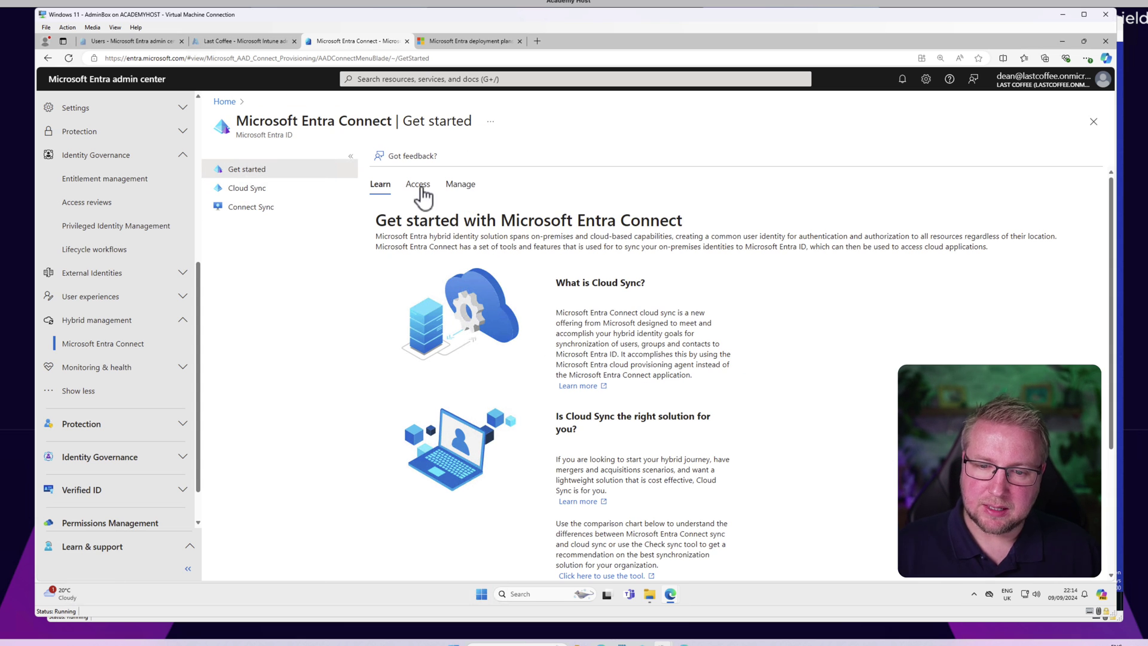
click(421, 189)
click(457, 189)
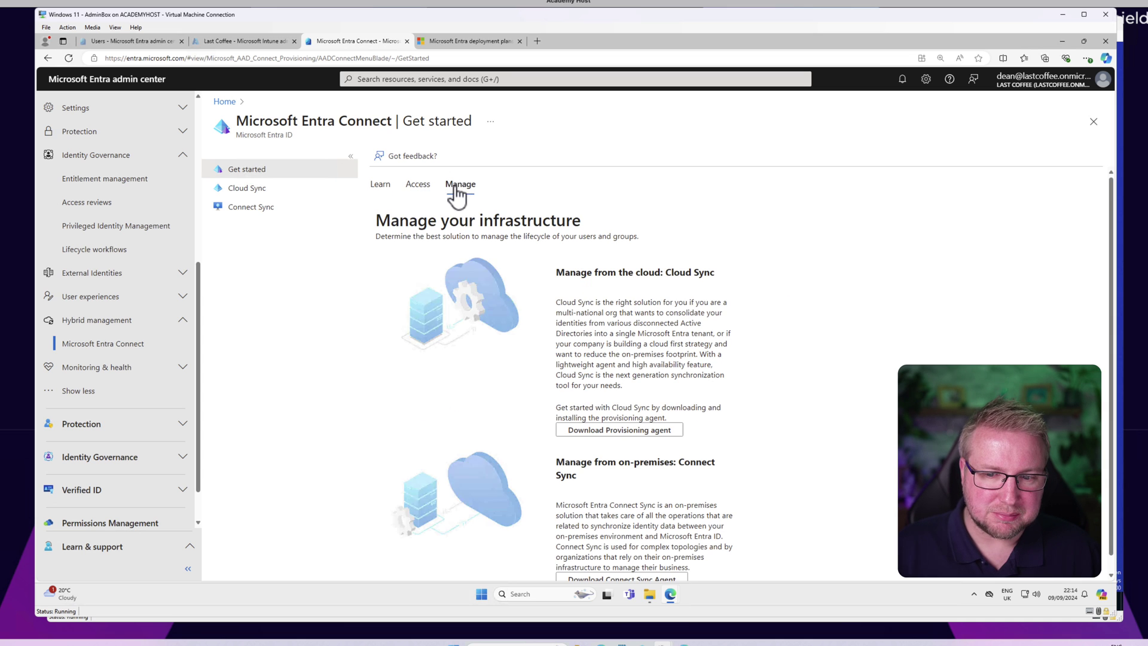
scroll(655, 338, down, 1)
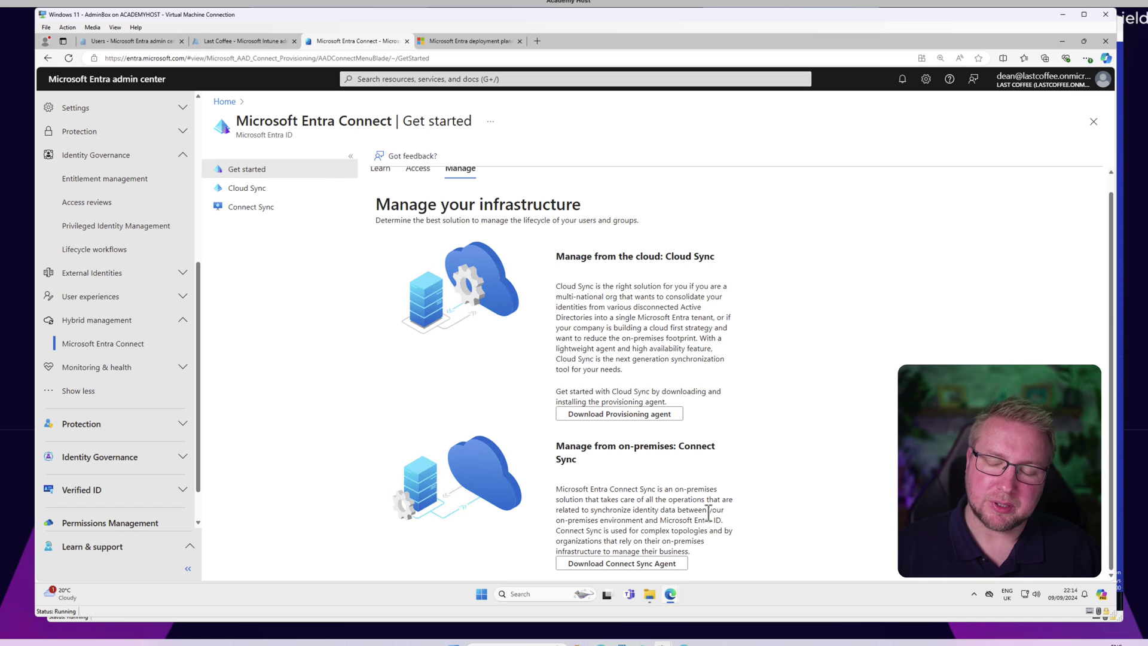
click(649, 564)
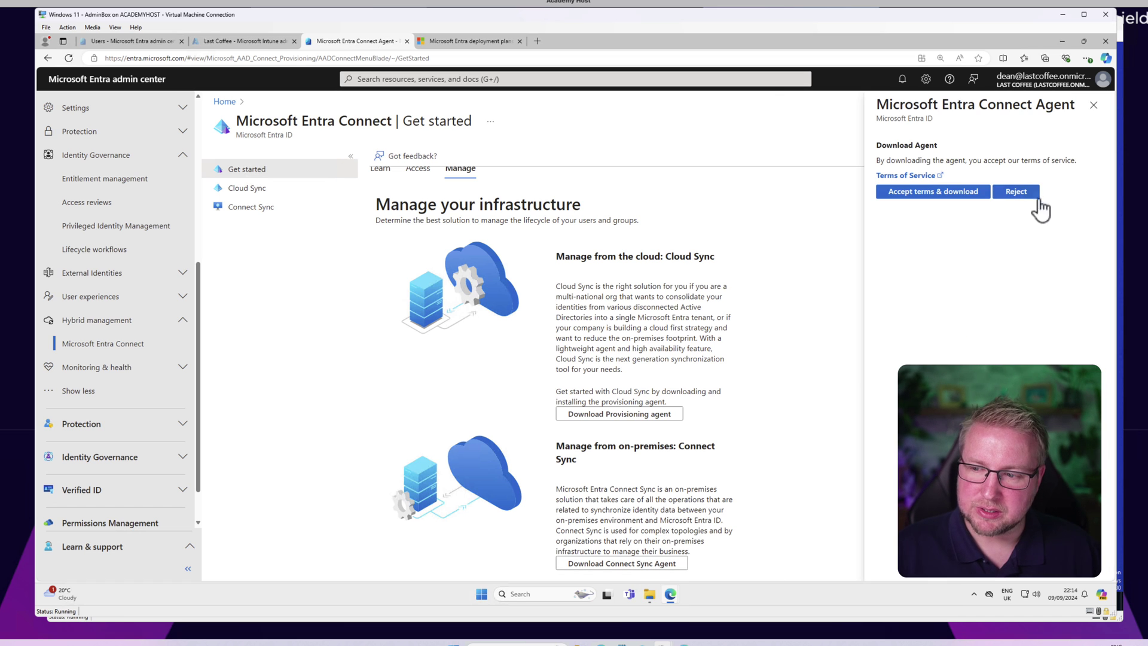
click(945, 192)
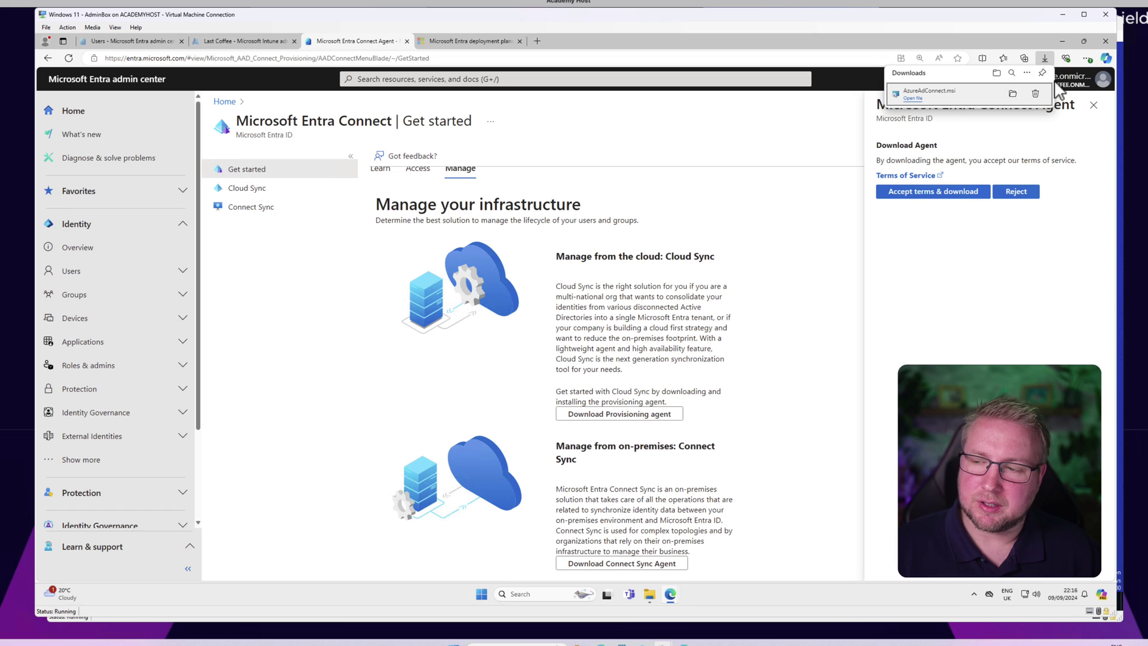
Step: Copy the downloaded AzureAdConnect.msi from the Downloads folder
click(1012, 93)
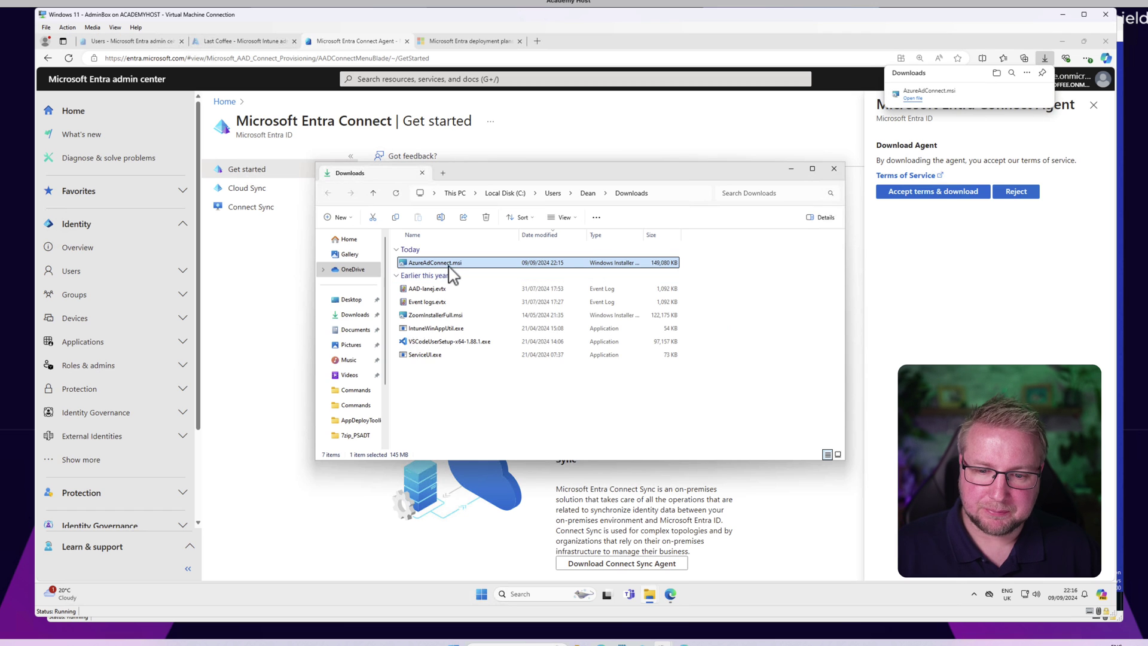
right_click(450, 264)
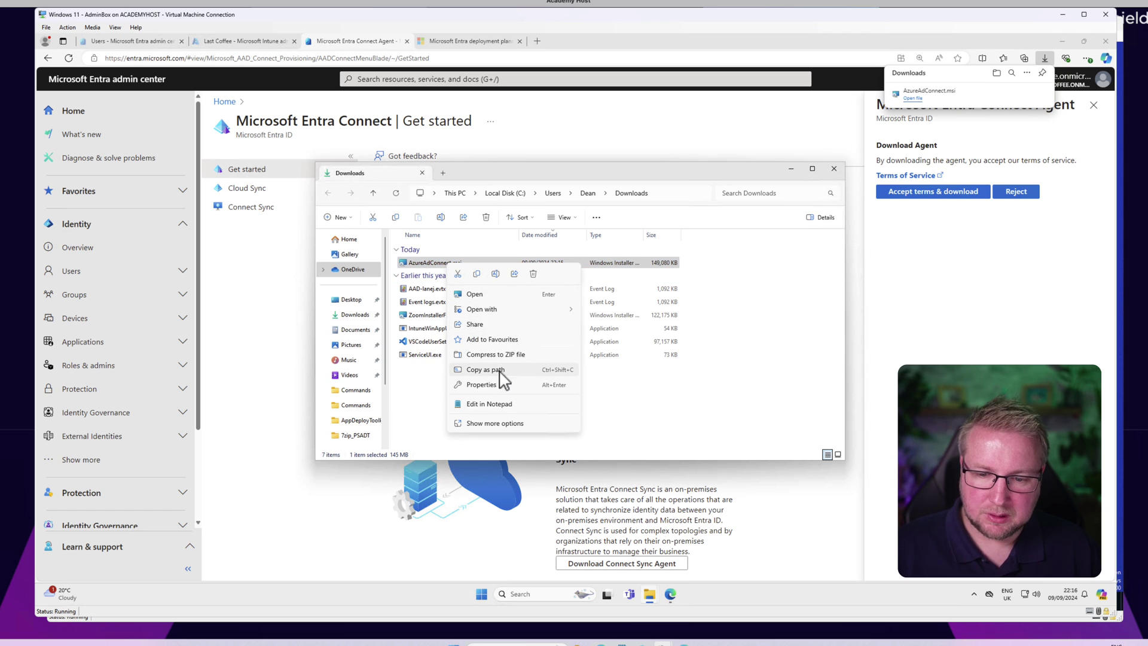
click(477, 273)
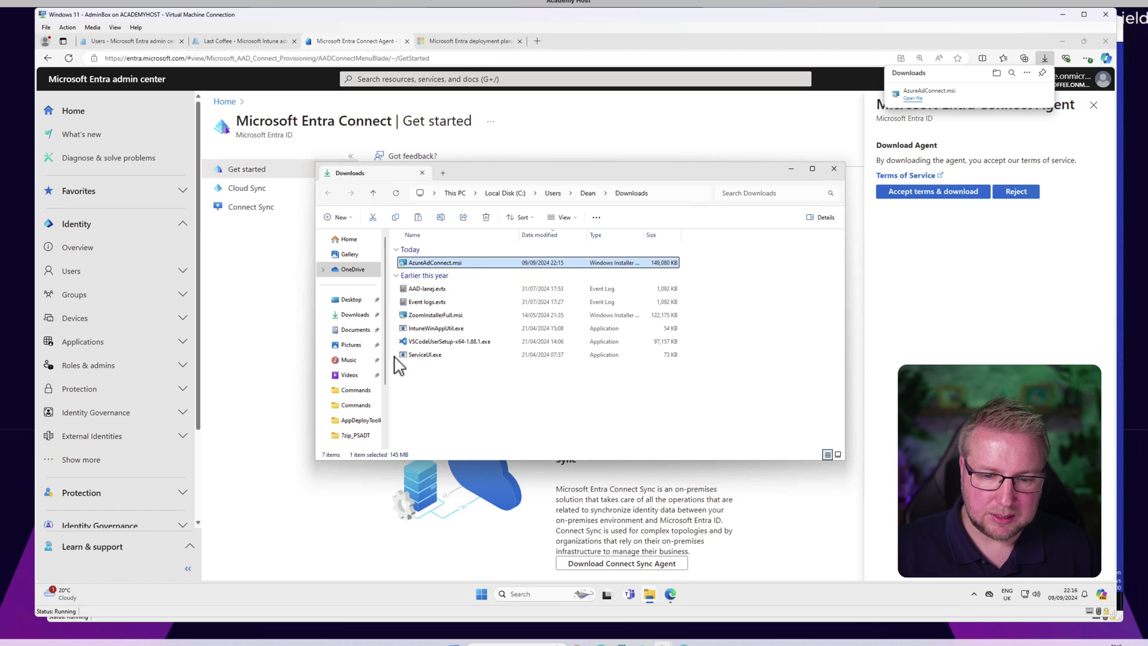
Step: Paste the installer into \\cm1\share and switch to the HYD-CM1 server
click(667, 194)
text(\\)
key(BackSpace)
key(BackSpace)
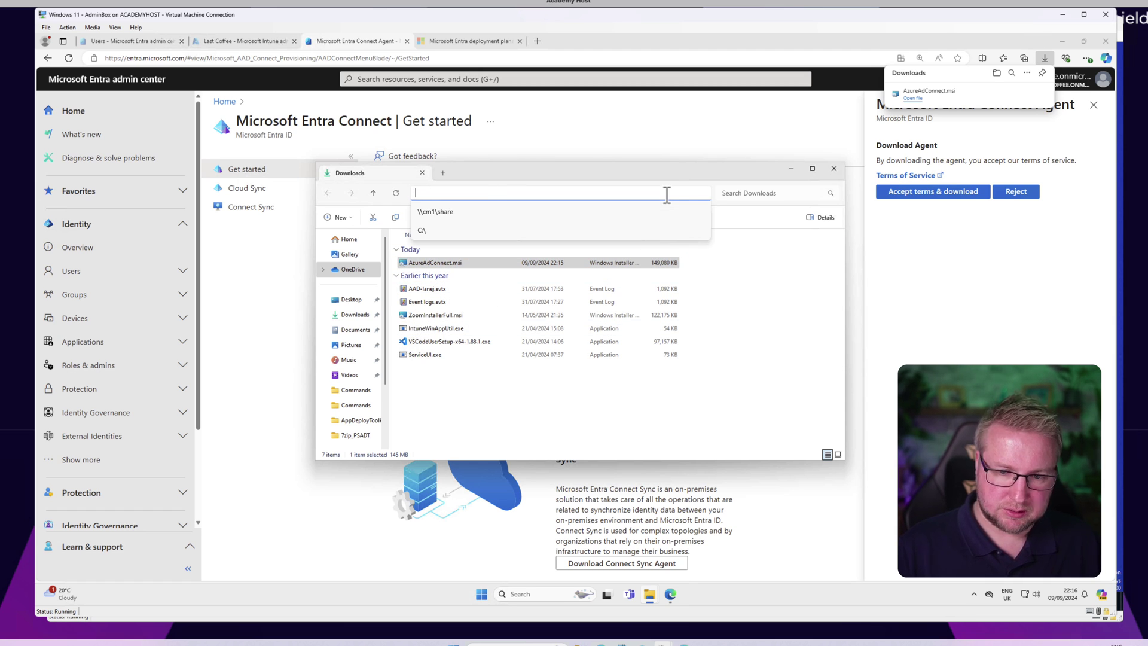
key(Up)
key(Down)
key(Down)
key(Return)
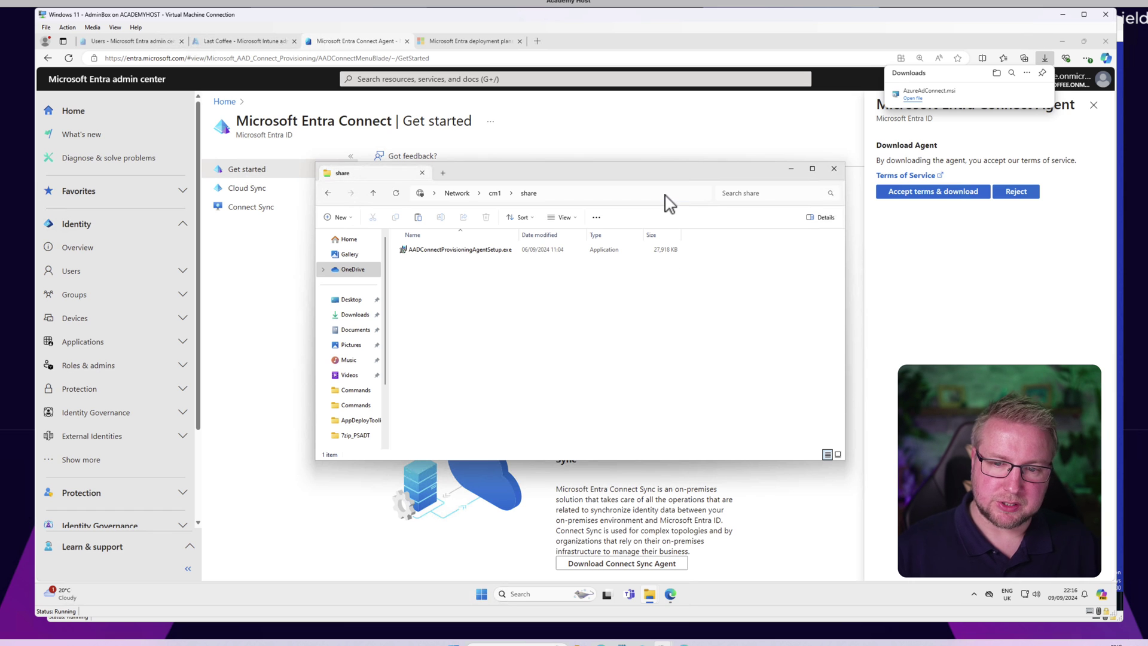
right_click(456, 335)
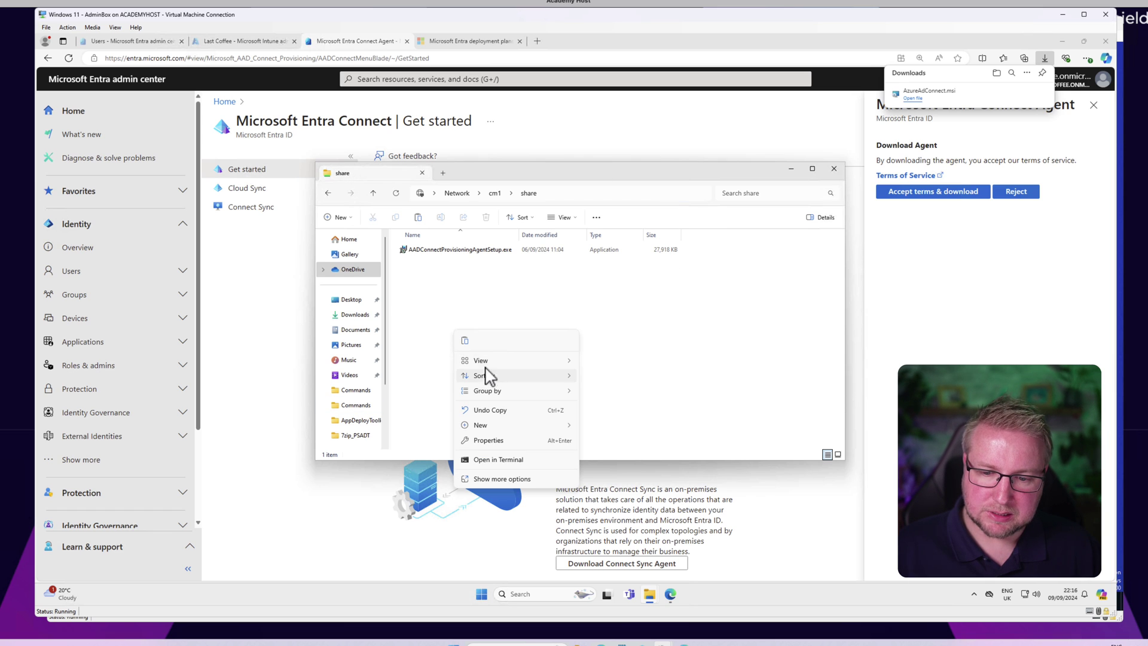
click(466, 342)
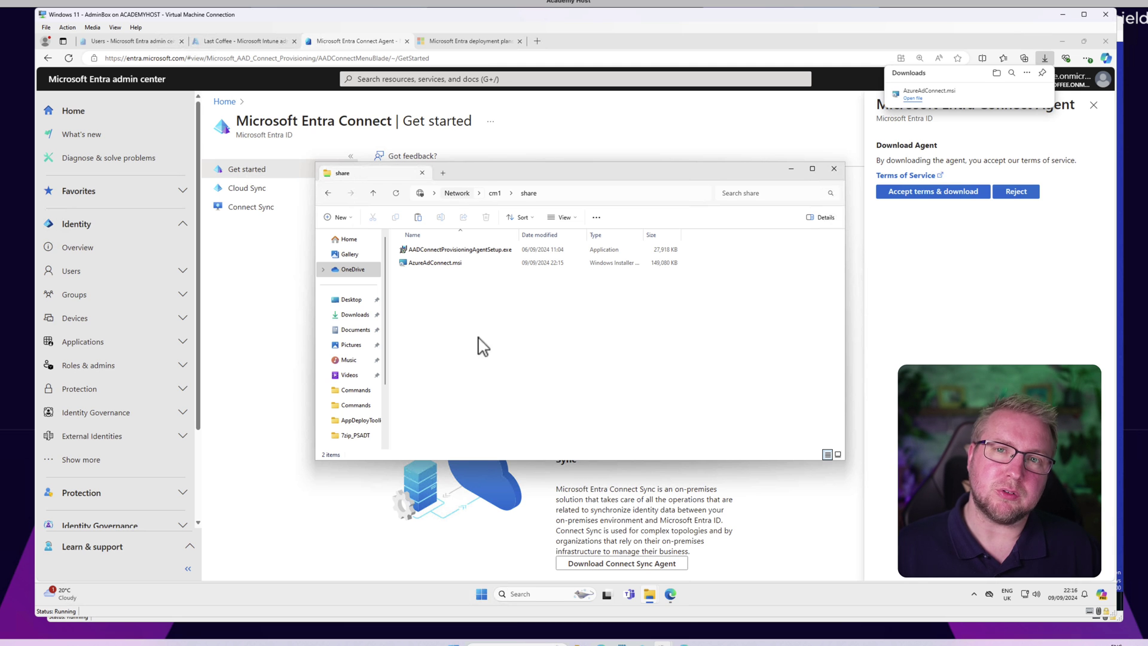
mouse_move(672, 643)
click(659, 616)
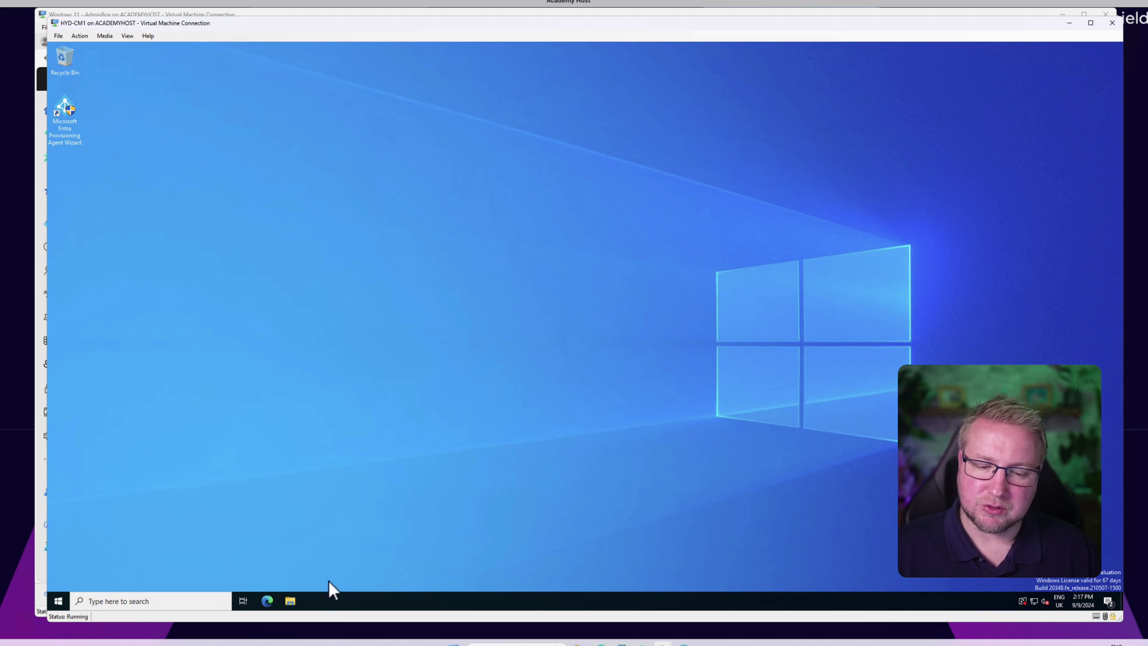
Step: Run AzureAdConnect from C:\Share on HYD-CM1, approving both UAC prompts
click(293, 604)
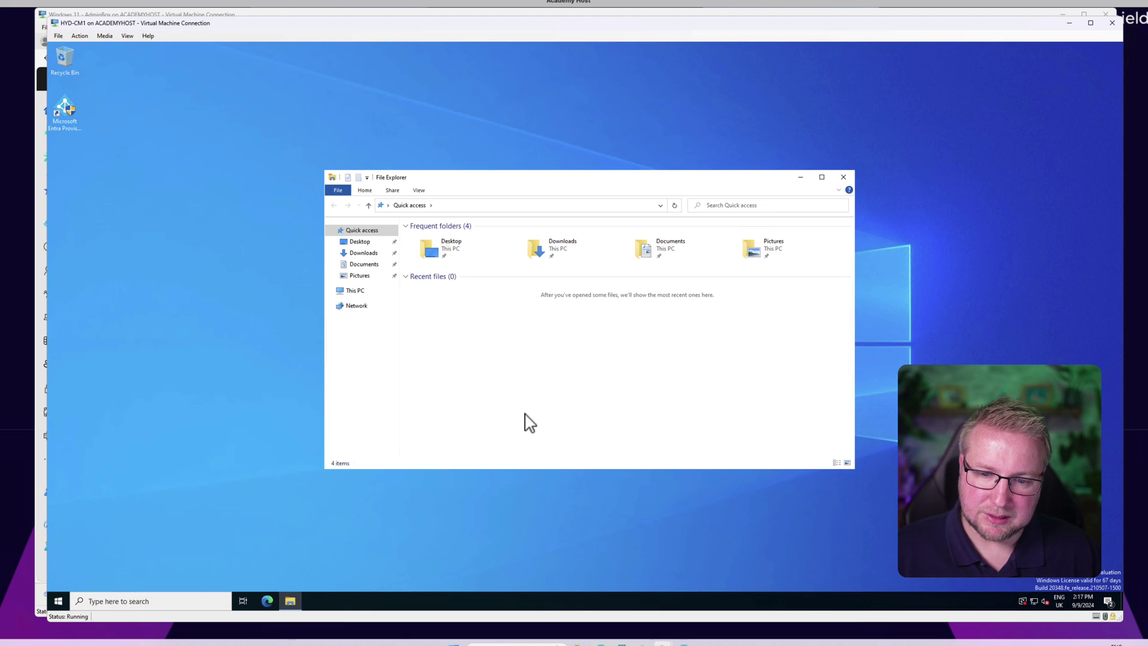
click(373, 292)
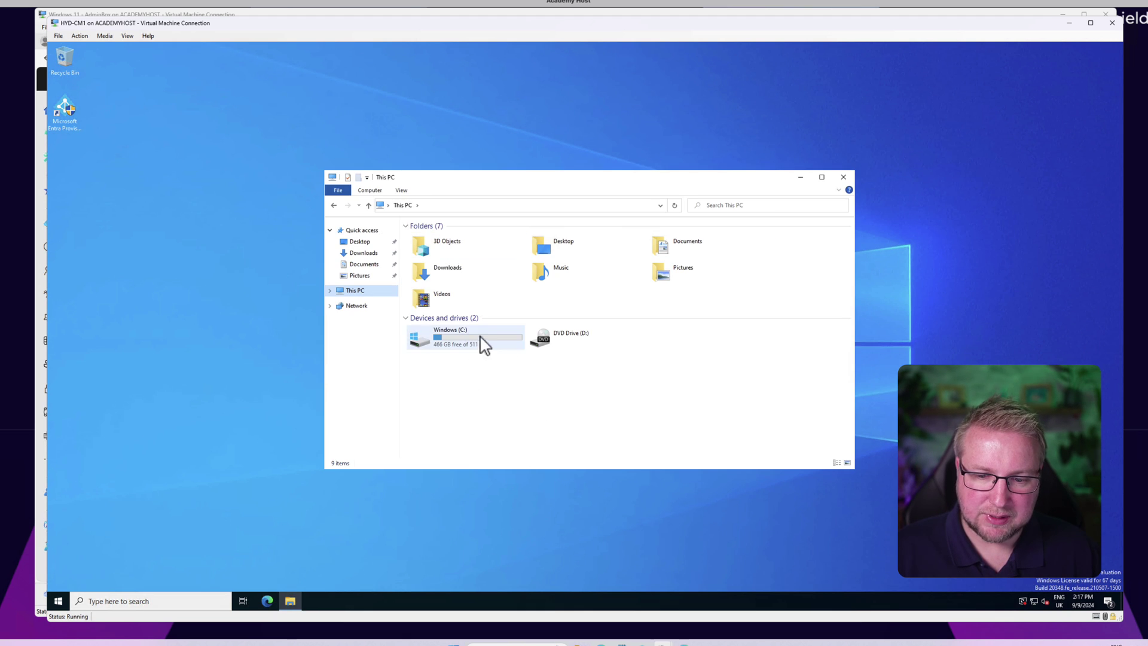
double_click(462, 337)
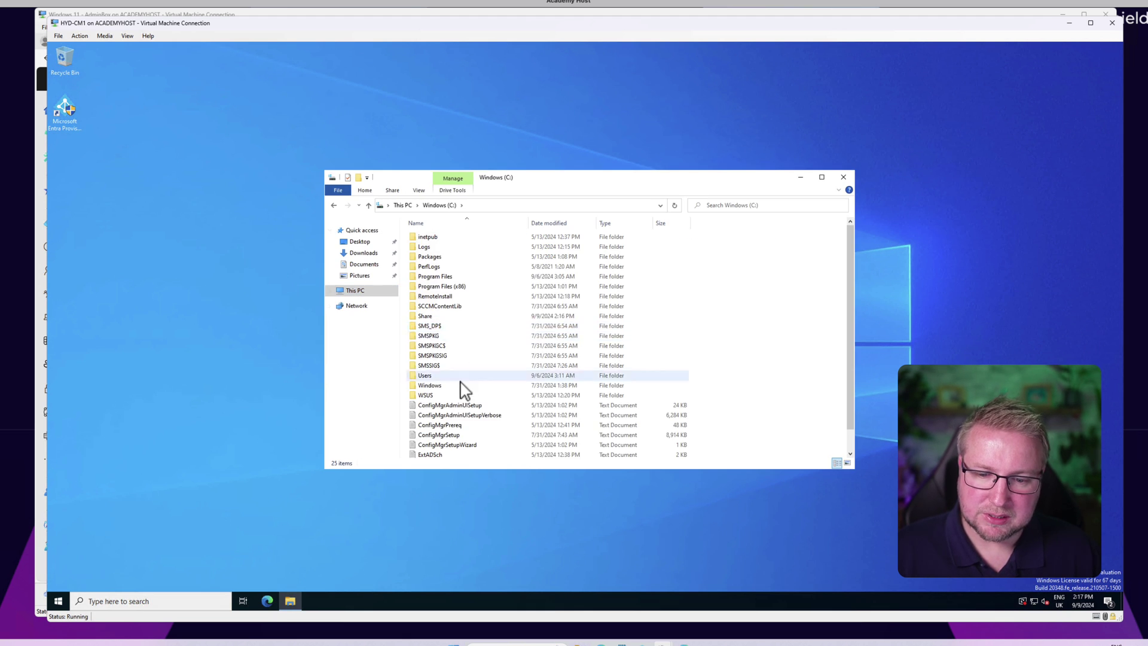
click(451, 318)
double_click(451, 318)
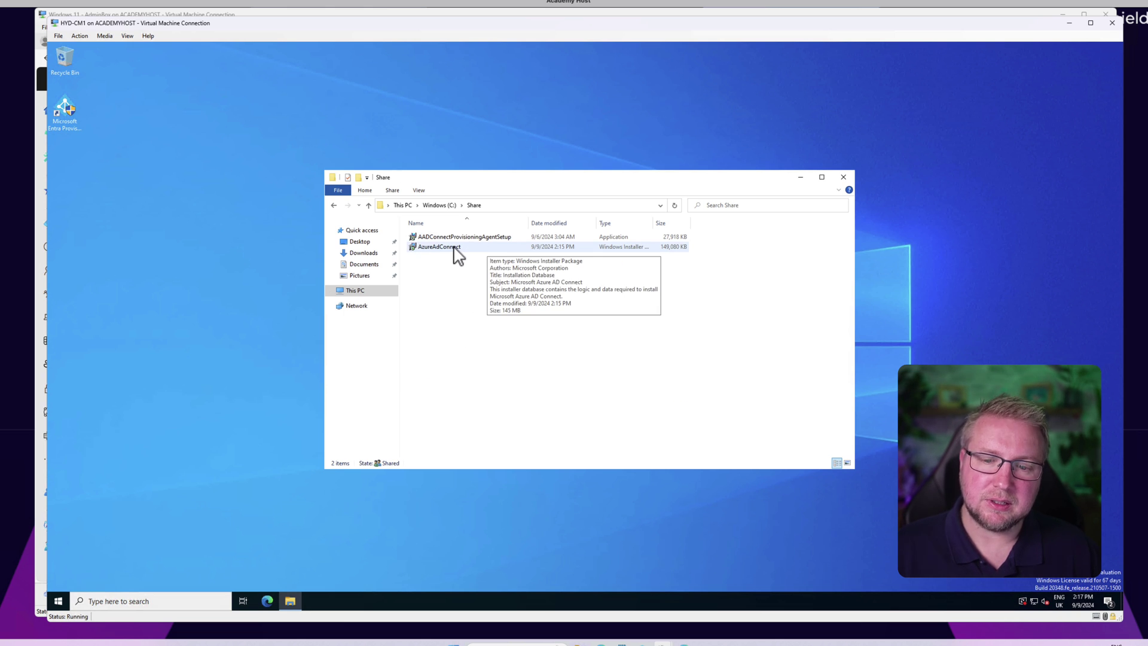
double_click(453, 246)
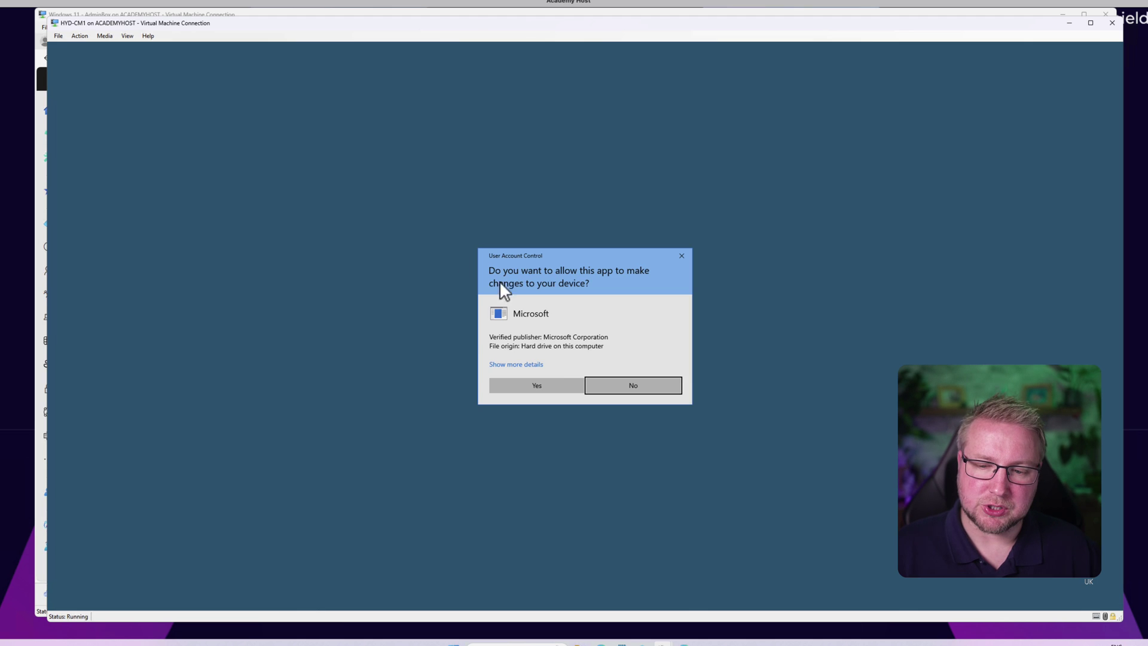
click(540, 386)
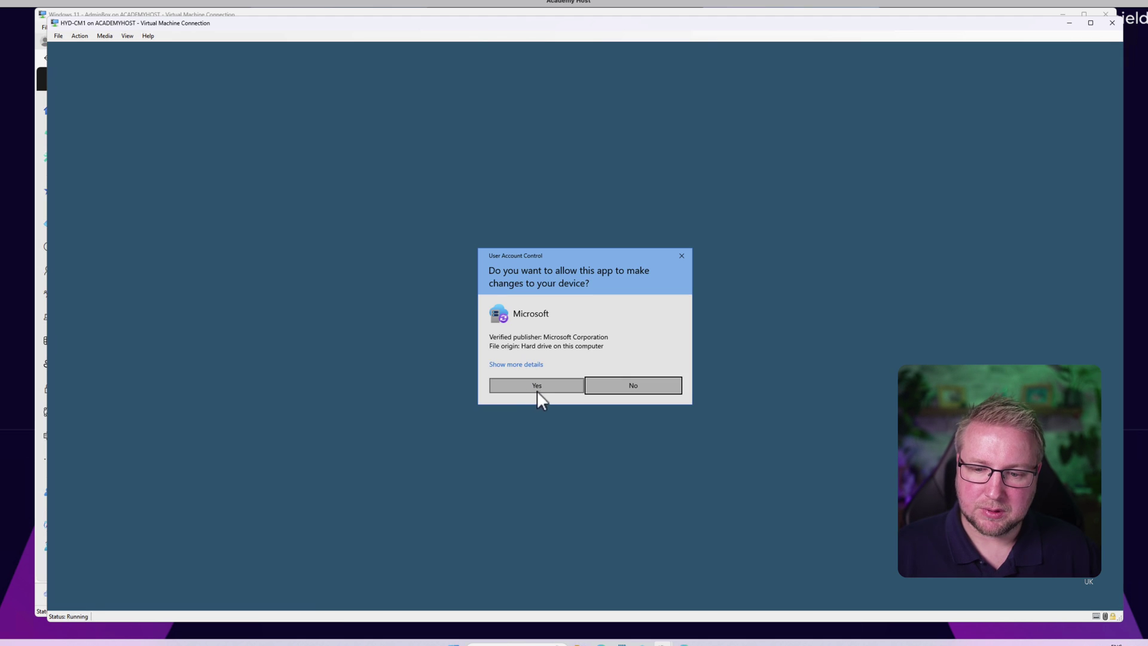
click(537, 386)
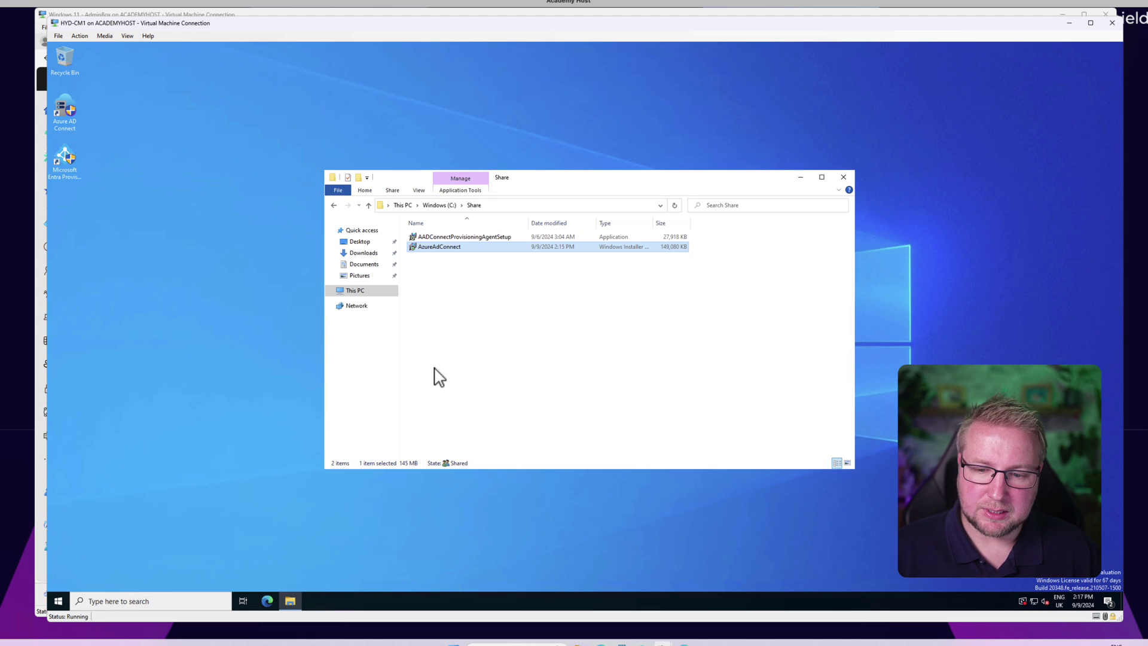
click(802, 178)
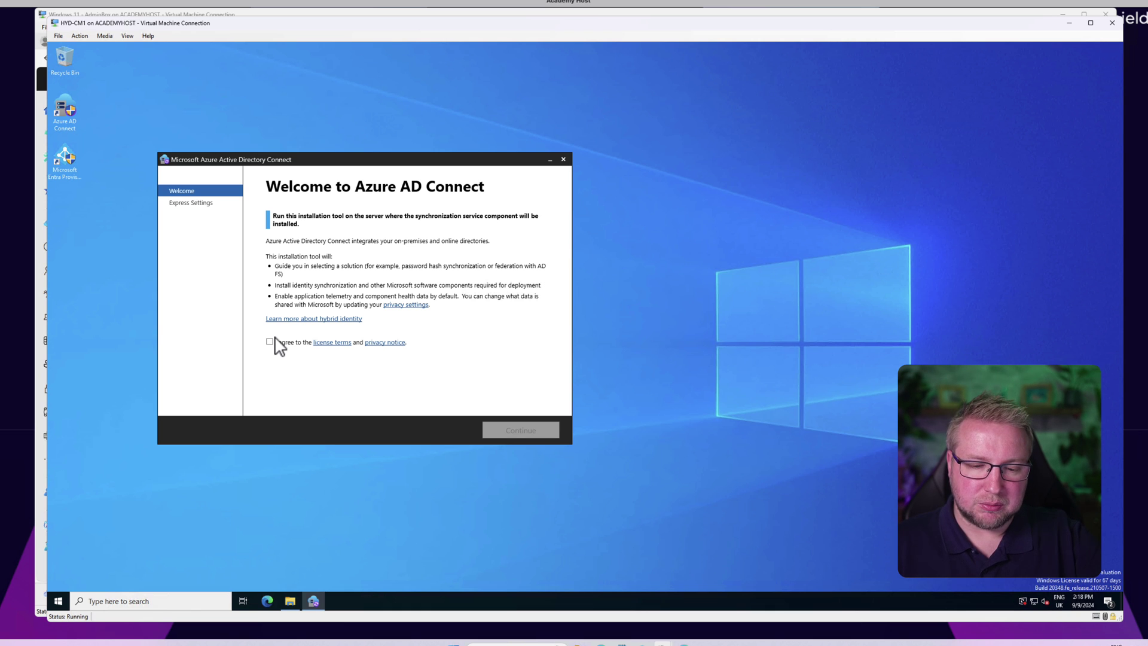
Step: Agree to the license terms, continue past Welcome, and choose Use express settings
click(270, 342)
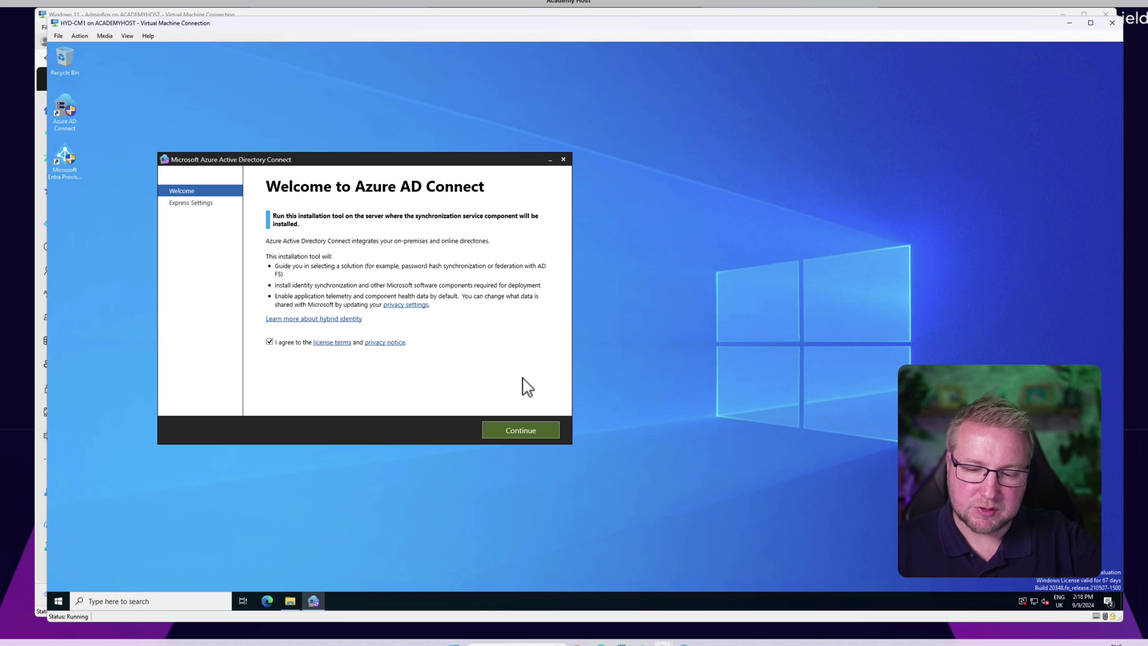
click(543, 433)
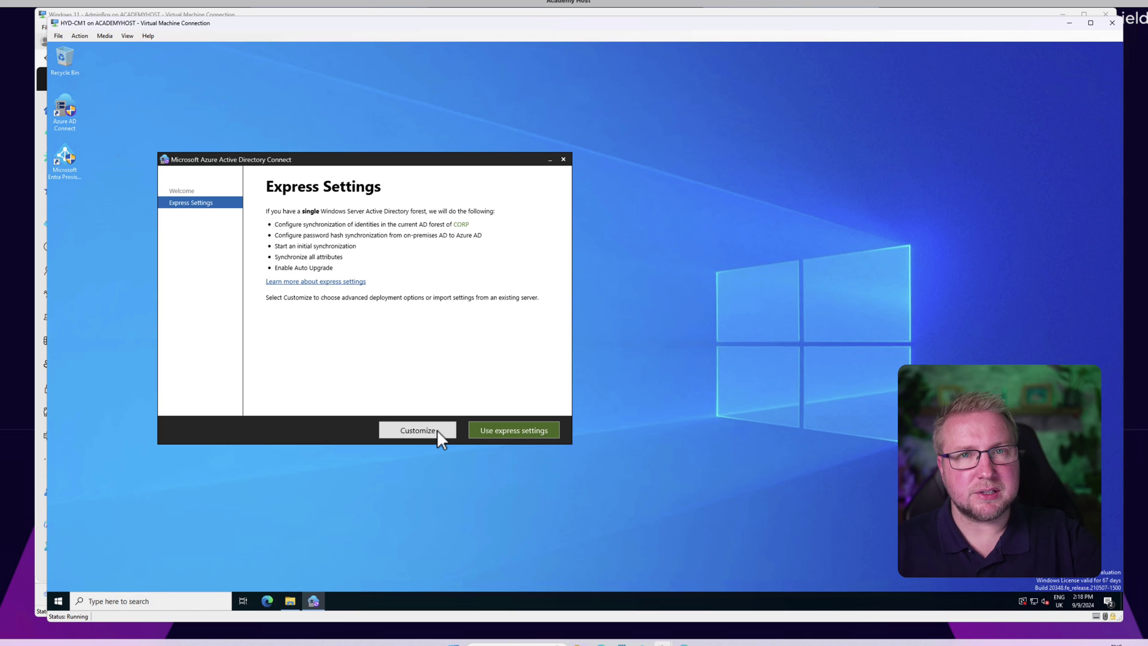
click(517, 436)
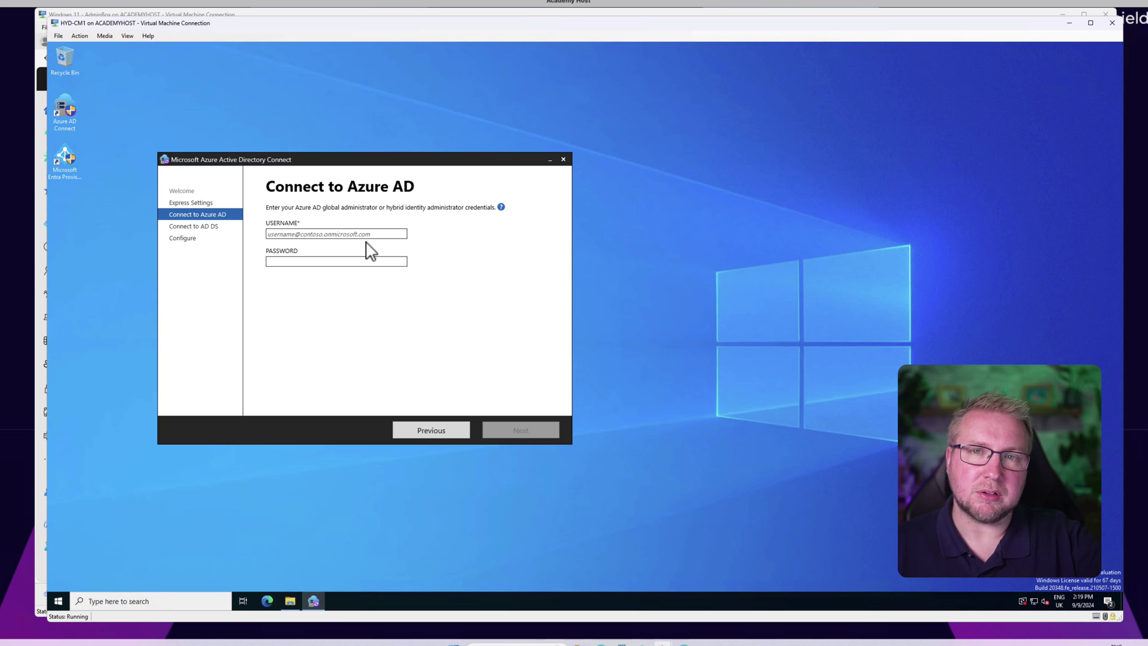
Step: Sign in to Azure AD with the global administrator account and its password
click(367, 232)
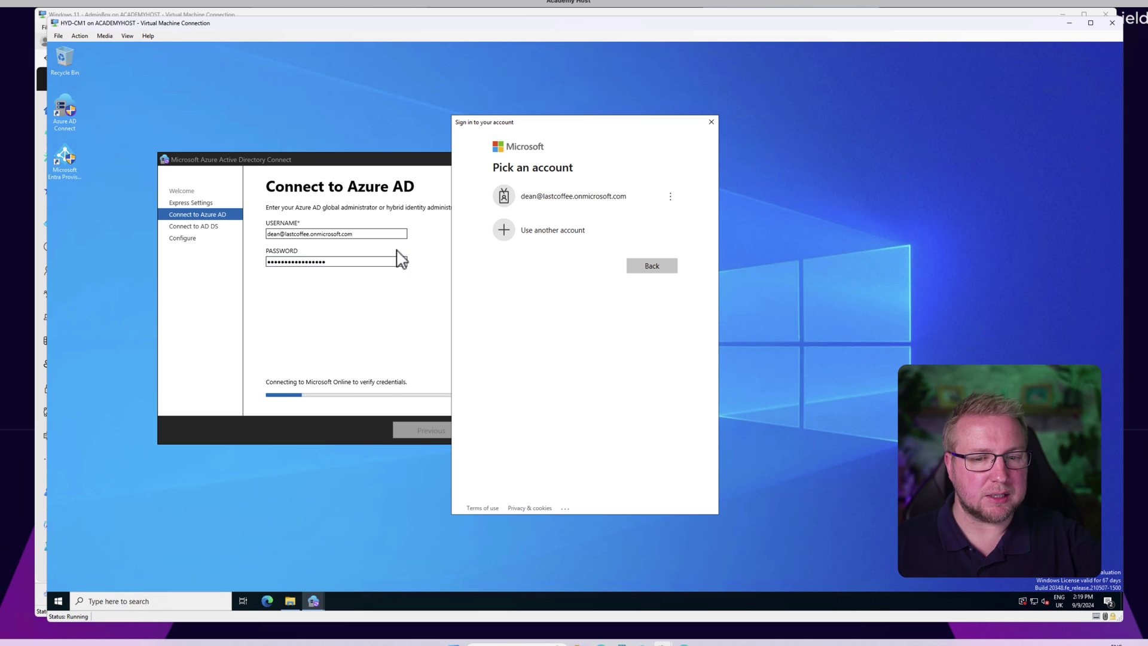
click(613, 197)
key(ctrl+v)
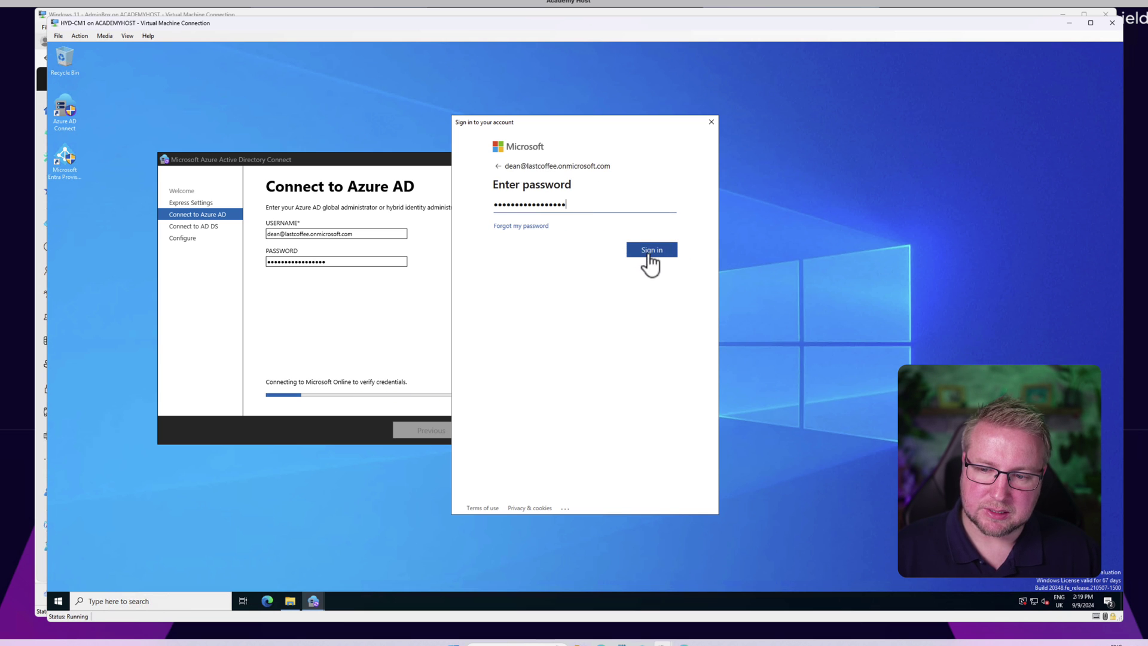
click(650, 251)
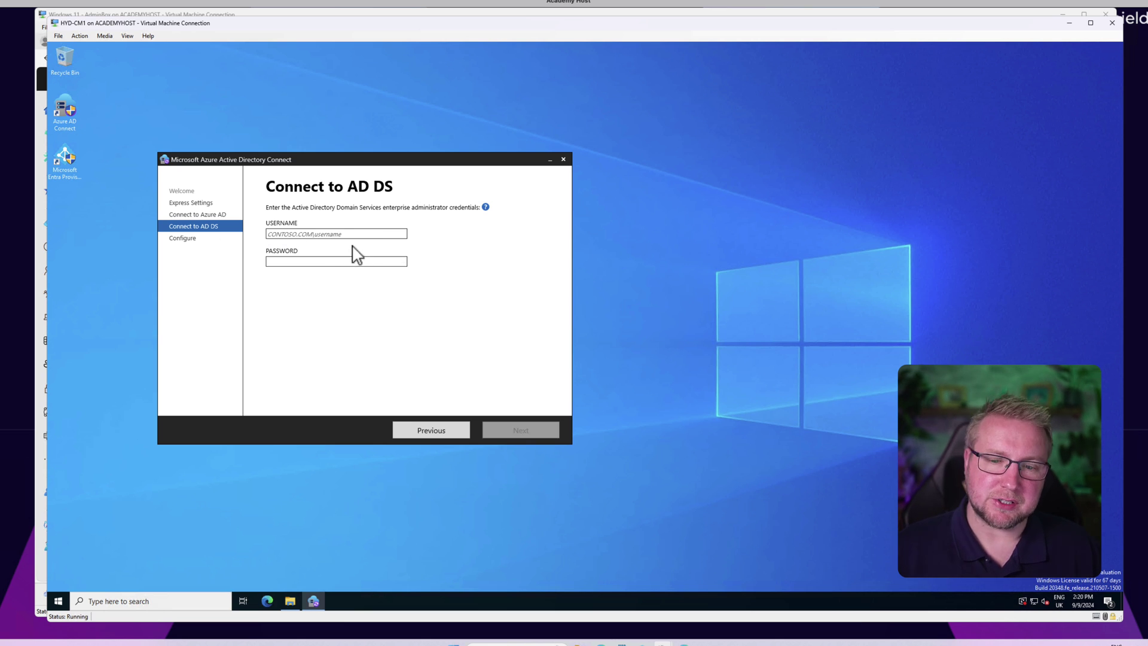
Step: Enter the CORP domain administrator username and password, correcting the mistyped password after the error, and continue
text(corp\)
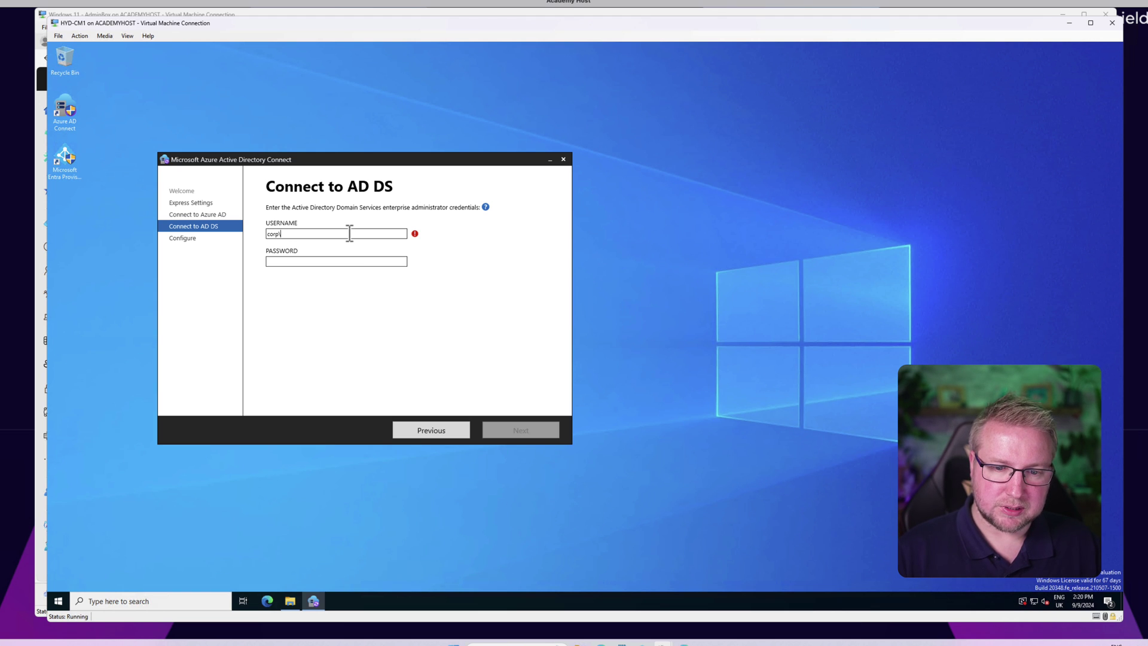
key(Tab)
text(•)
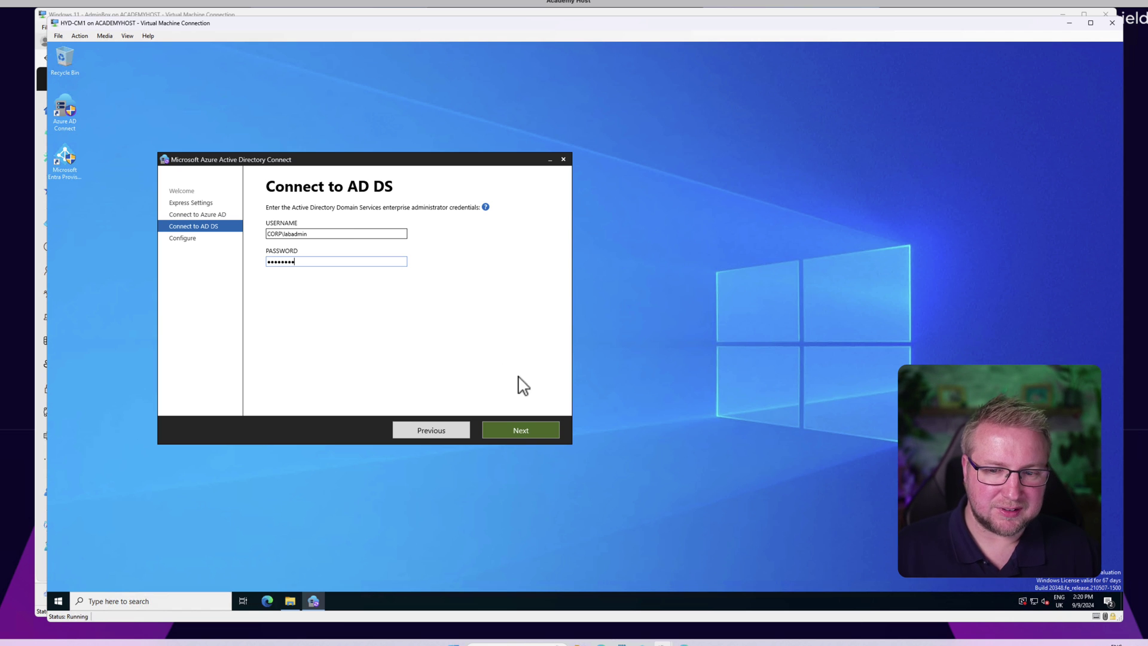
click(535, 431)
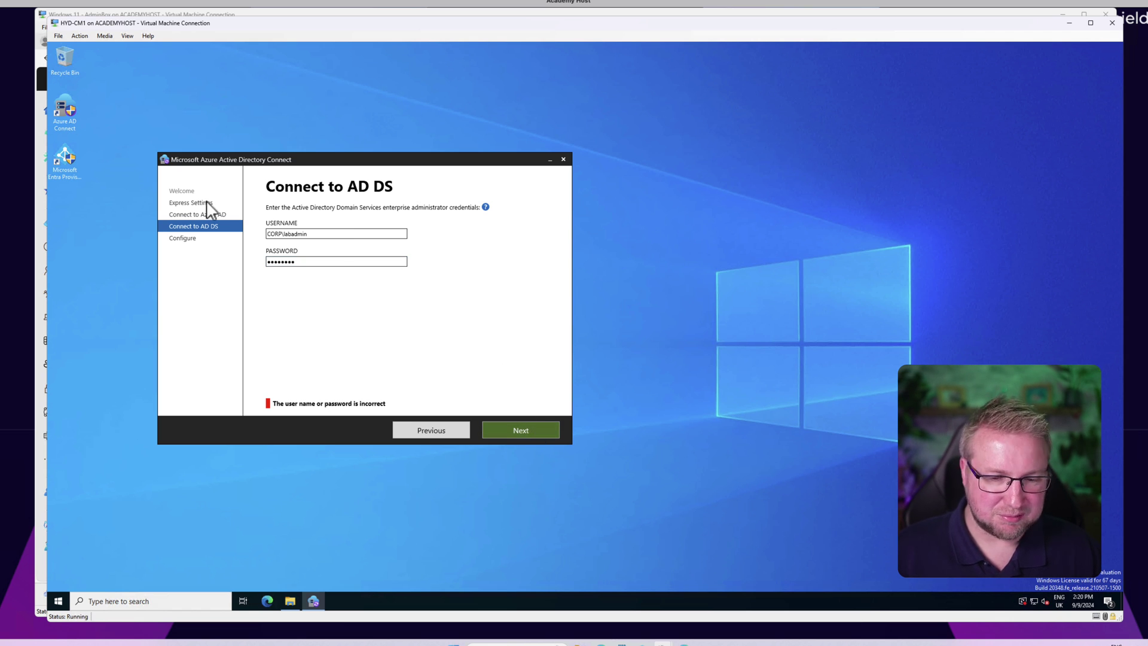
key(ctrl+a)
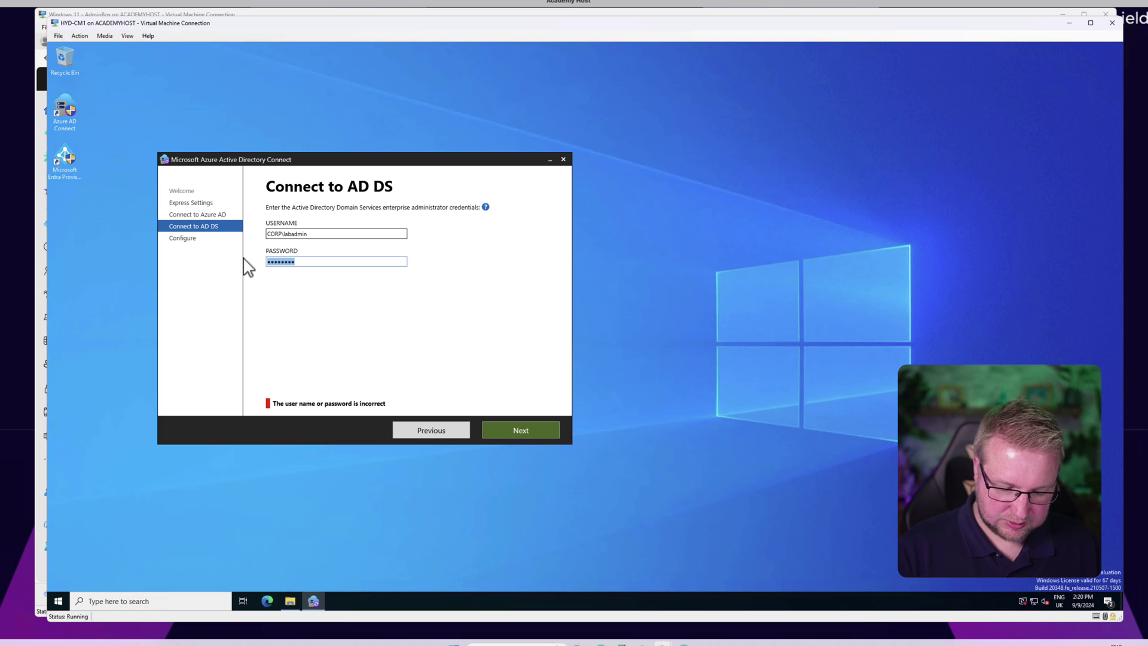
text(Pa55w.rd)
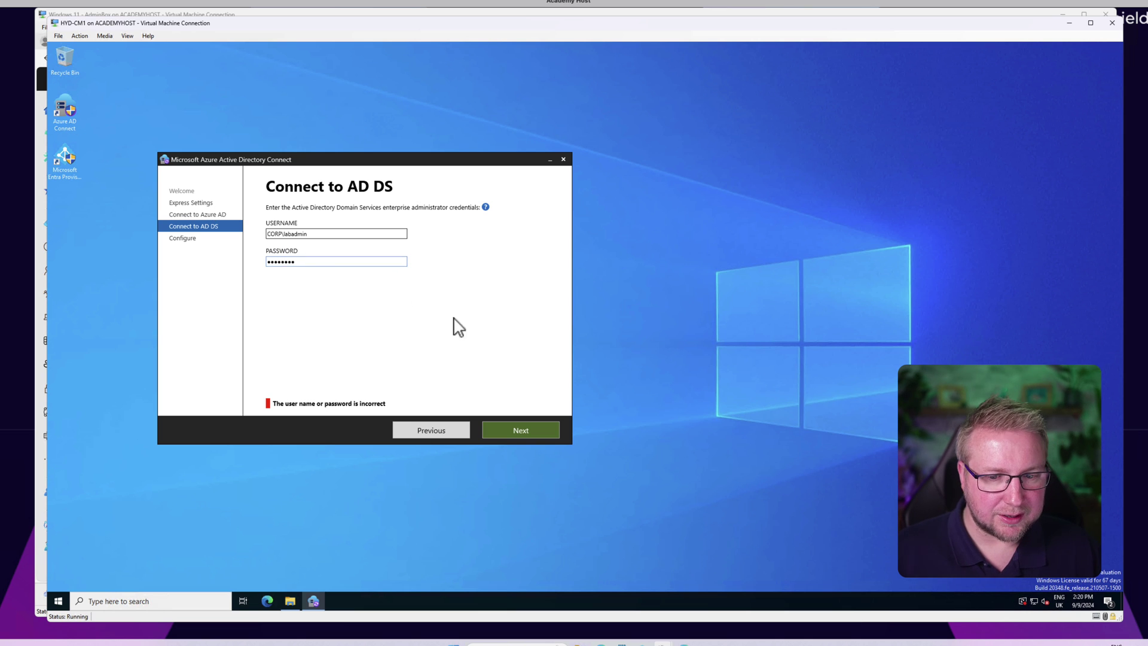
click(530, 425)
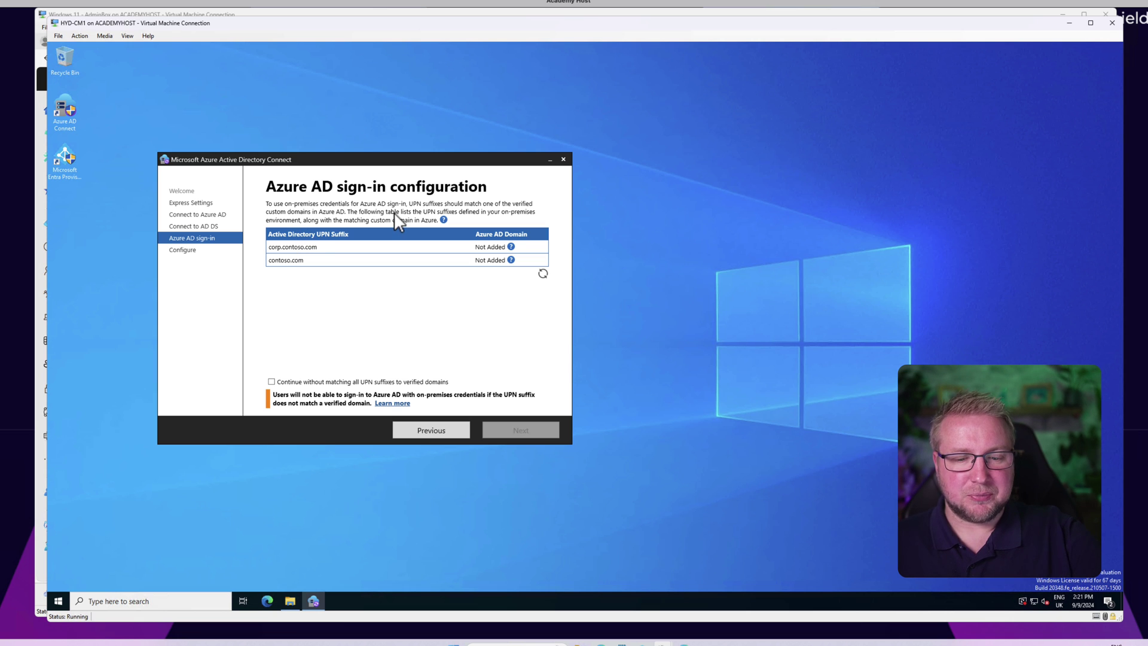
Step: Tick 'Continue without matching all UPN suffixes to verified domains' and proceed
click(372, 384)
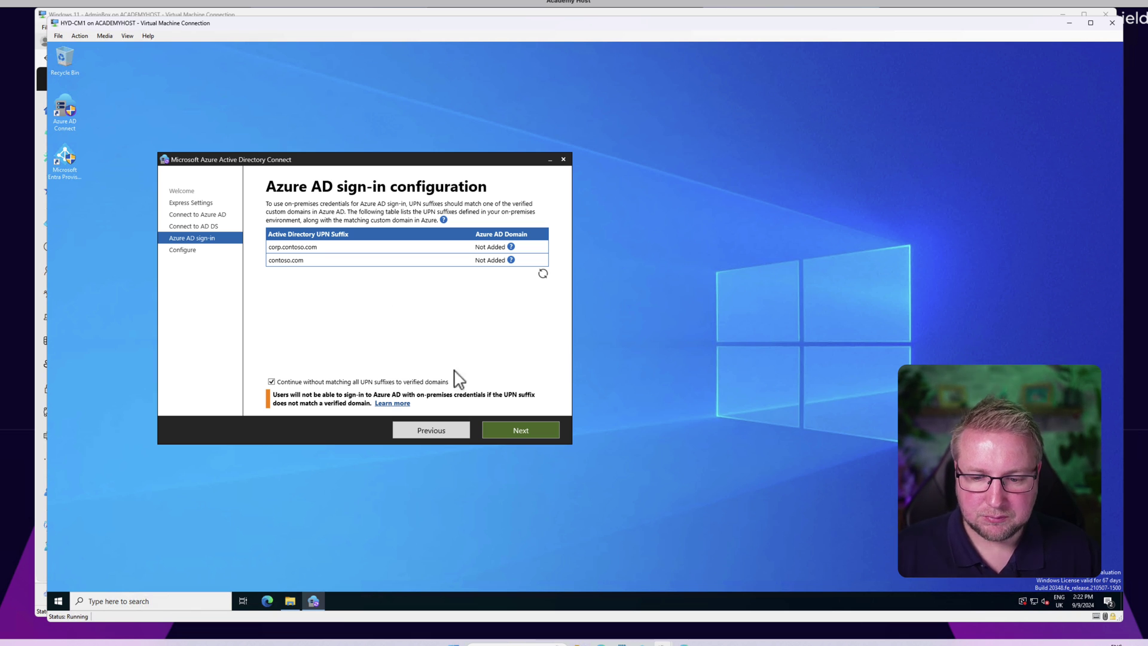
click(520, 431)
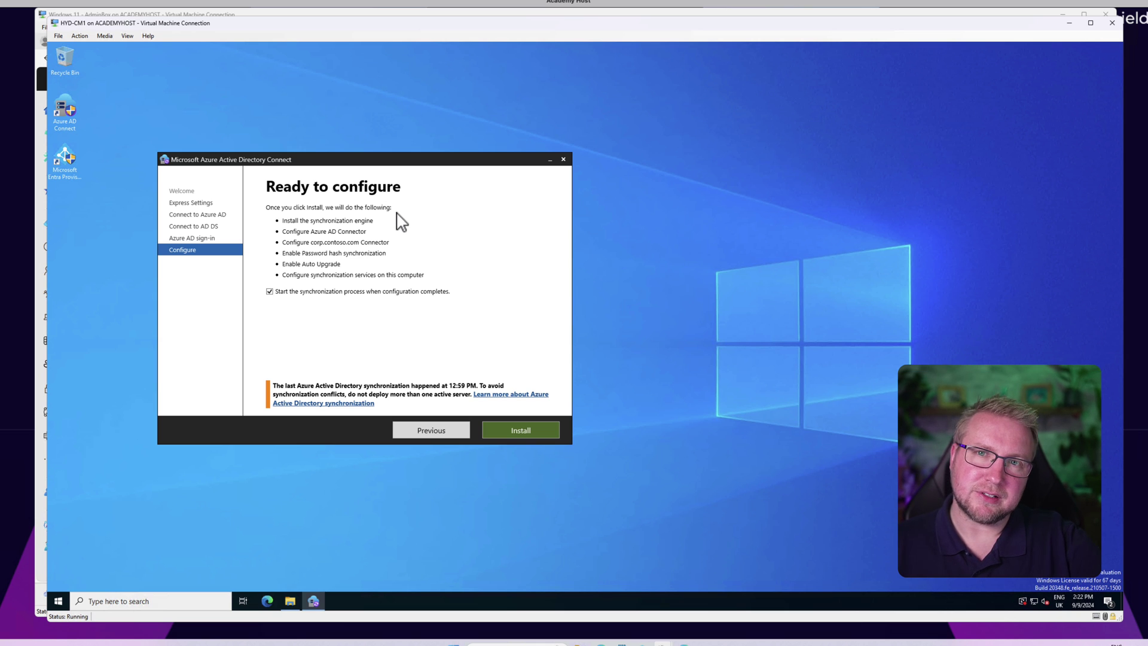
Step: Install the sync engine with password hash sync and auto upgrade, waiting for configuration to complete
click(536, 429)
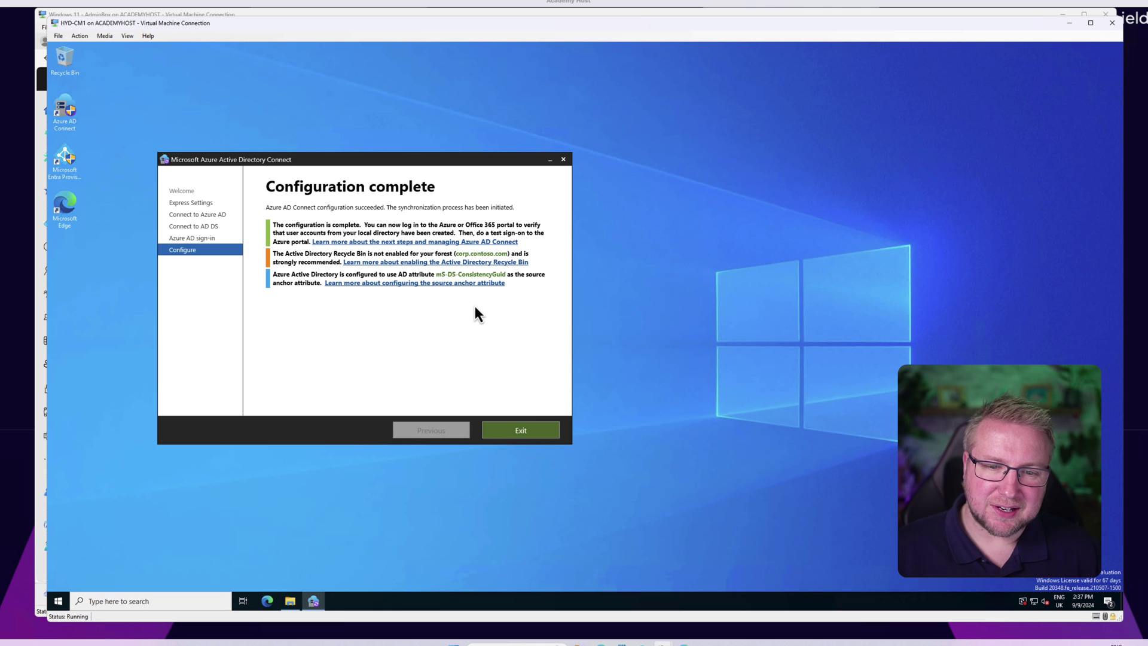
Step: Exit the wizard, relaunch Azure AD Connect with UAC approval, and select Configure device options
click(529, 430)
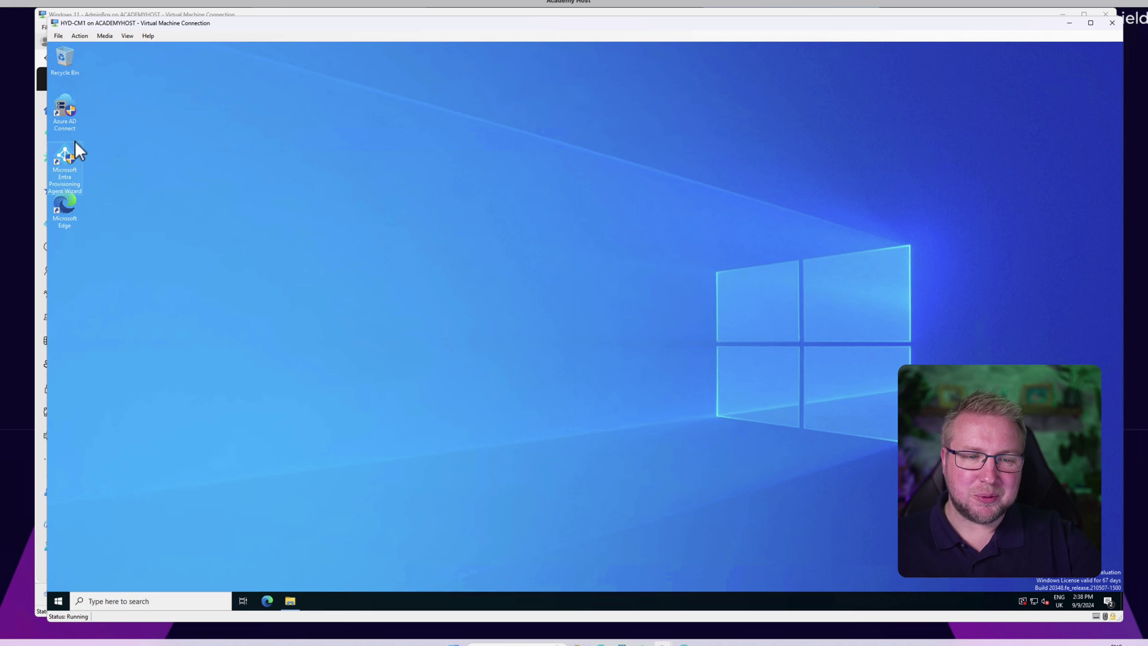
double_click(65, 125)
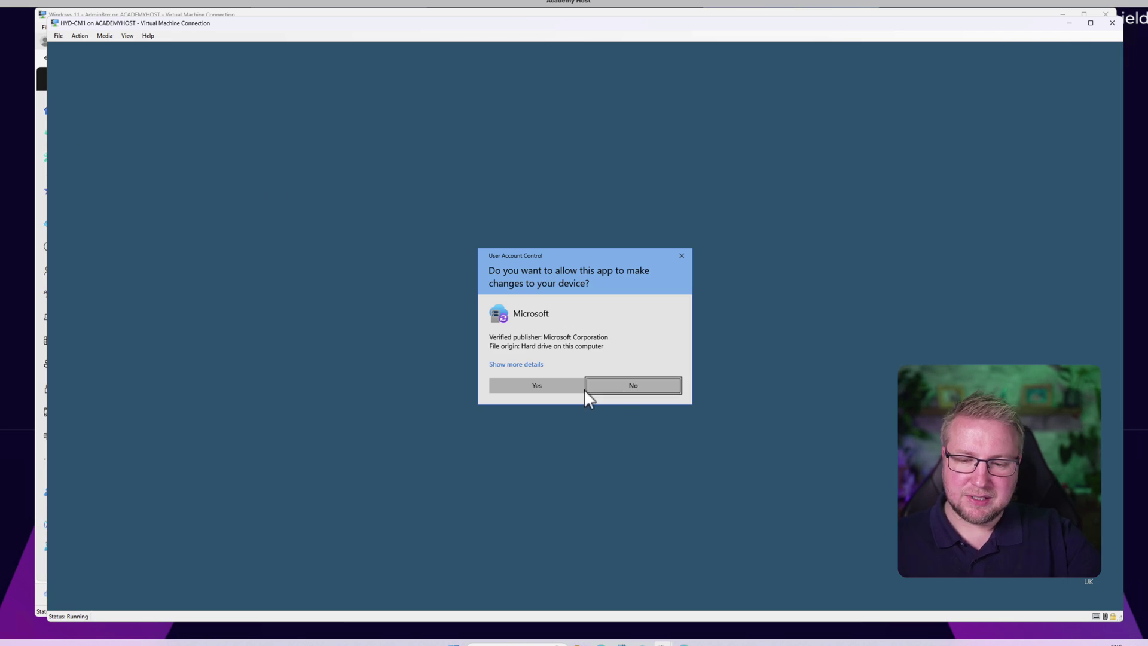
click(571, 386)
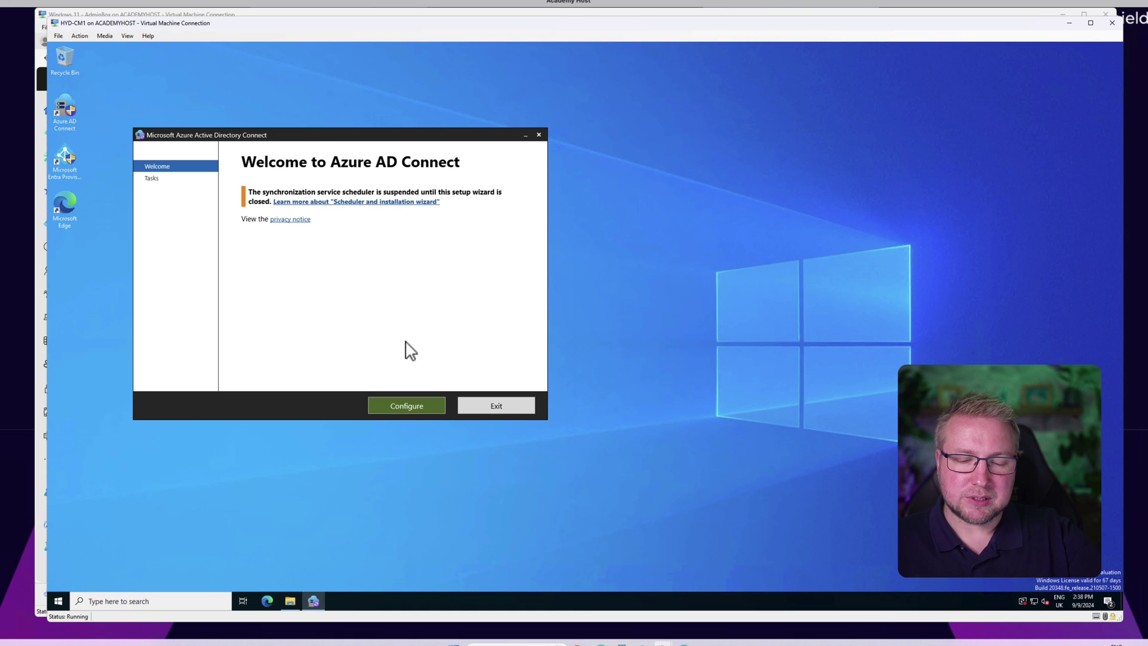
click(382, 408)
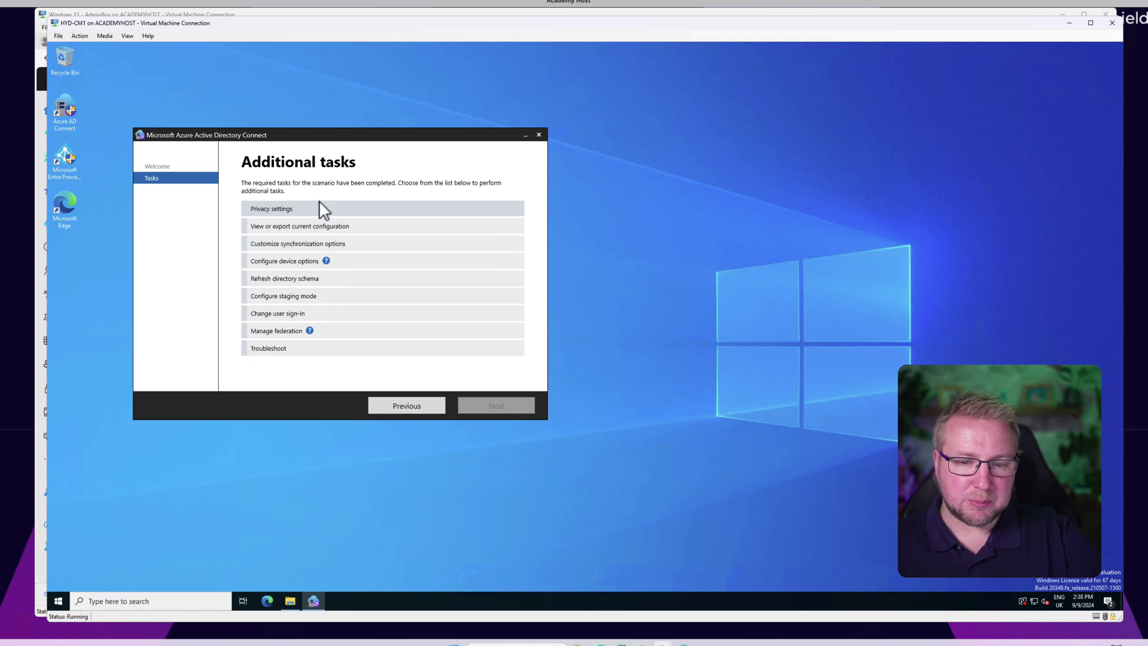
click(359, 263)
Step: Move past the device options overview and enter the Azure AD global admin password for verification
click(501, 404)
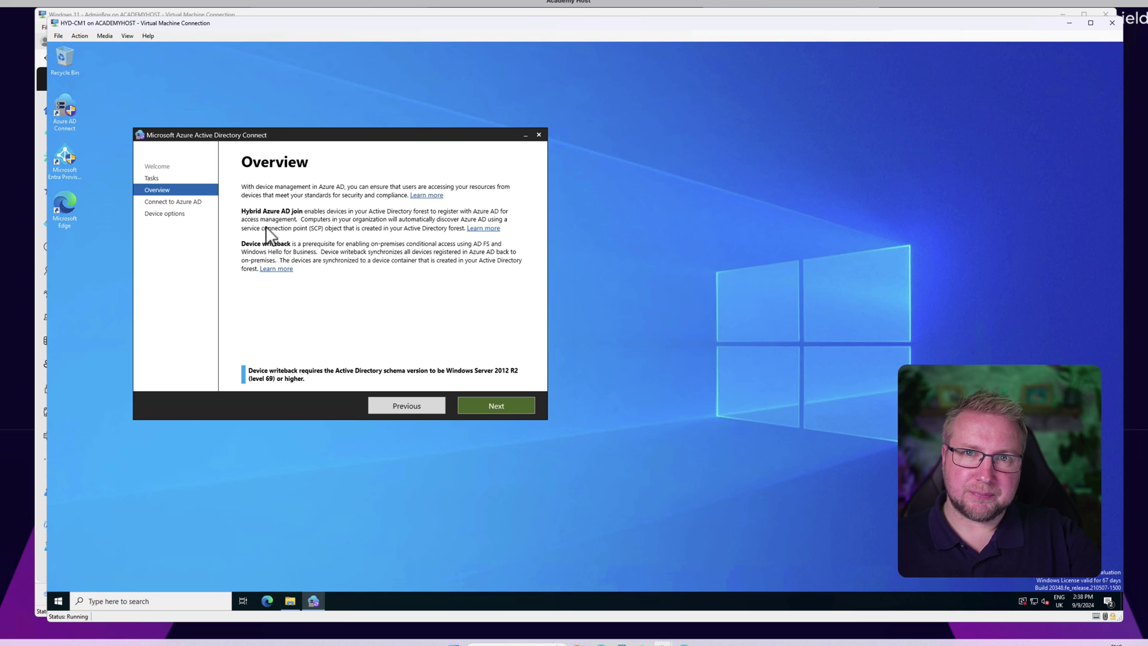
click(507, 404)
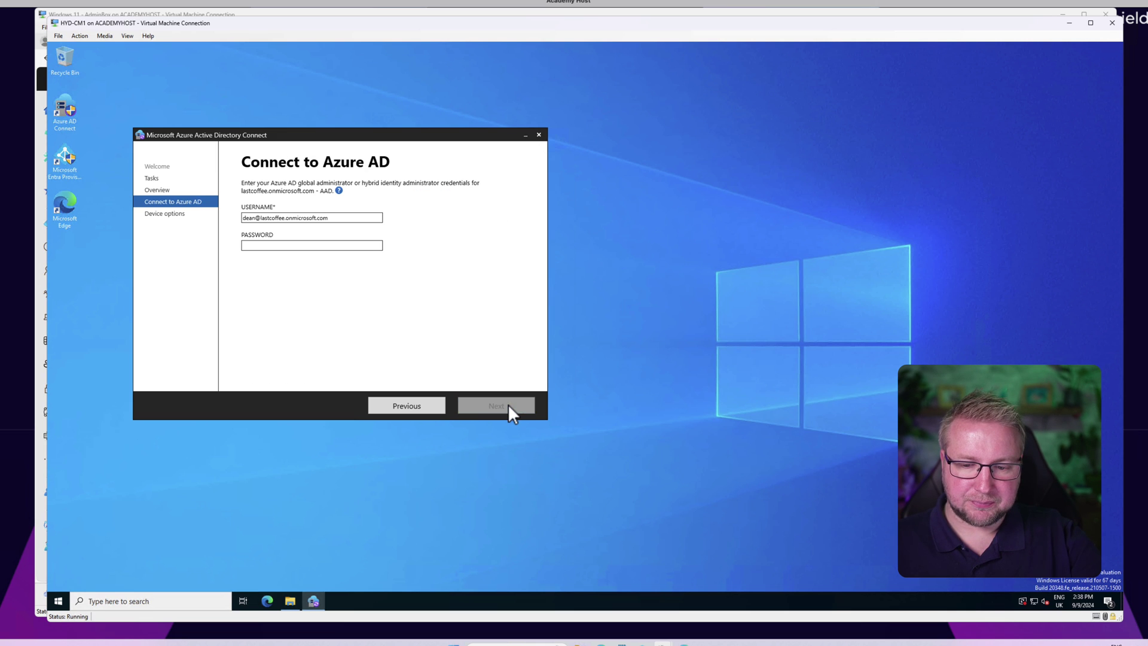
click(335, 246)
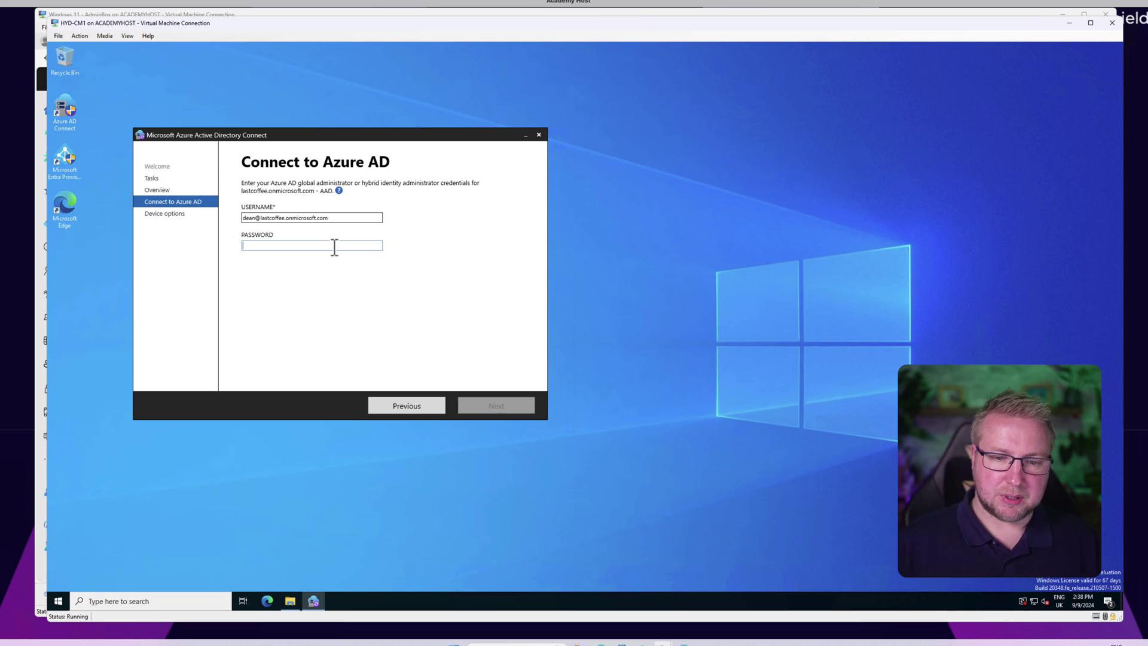
text(••)
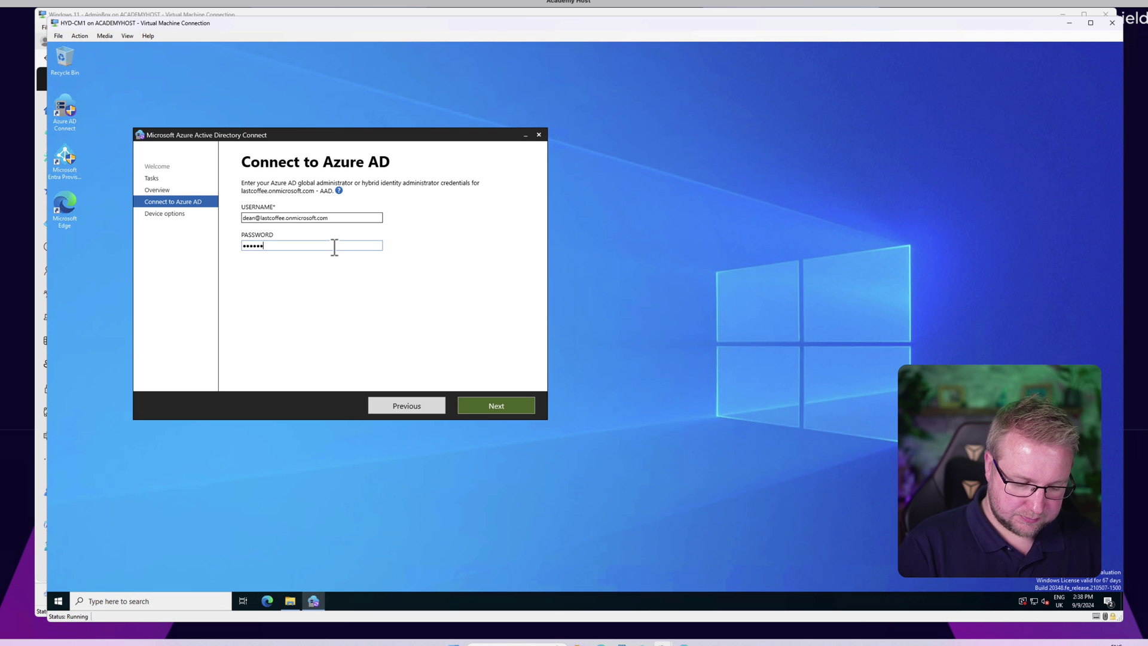
text(•)
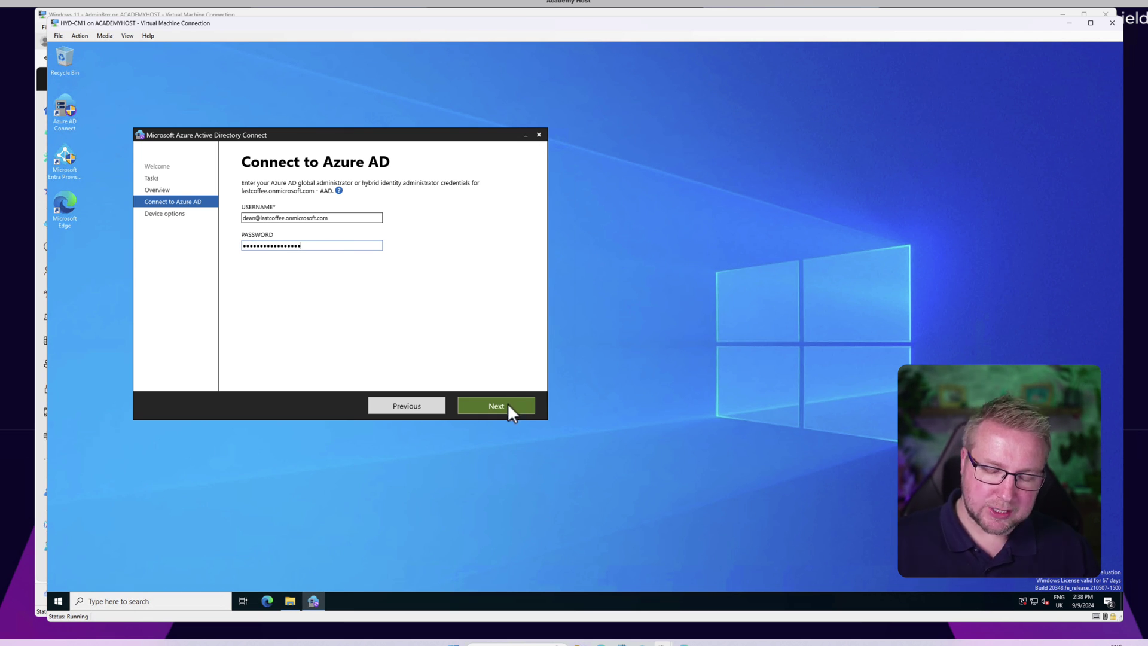
click(508, 403)
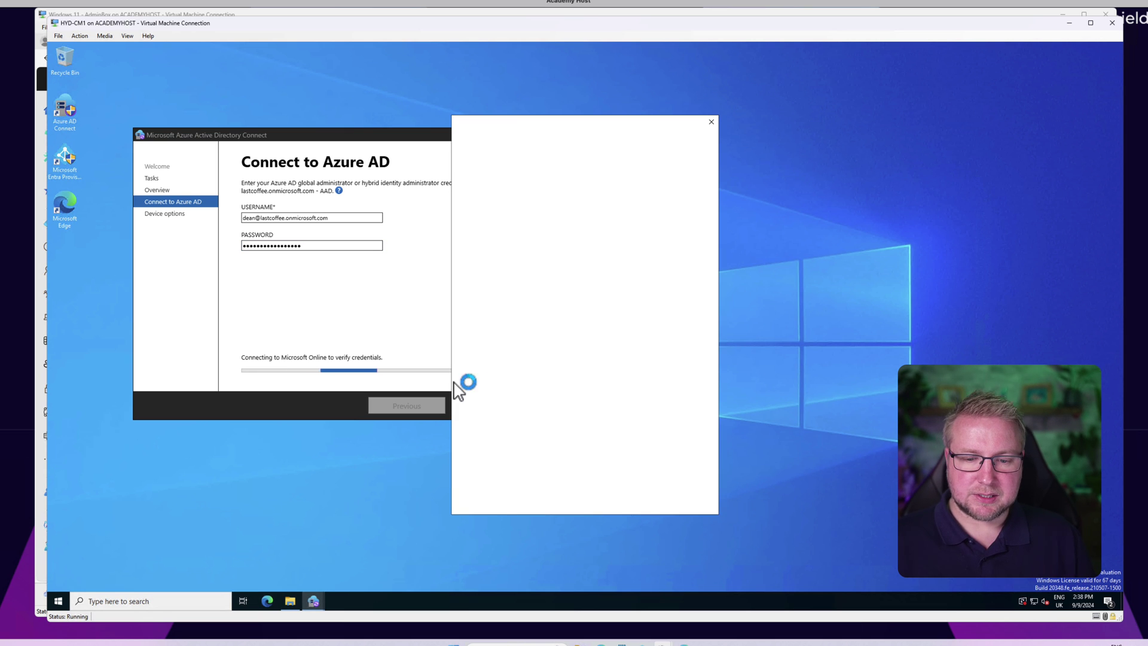
Step: Sign in with the administrator account, re-entering its password, to reach Device options
click(577, 207)
text(•••••)
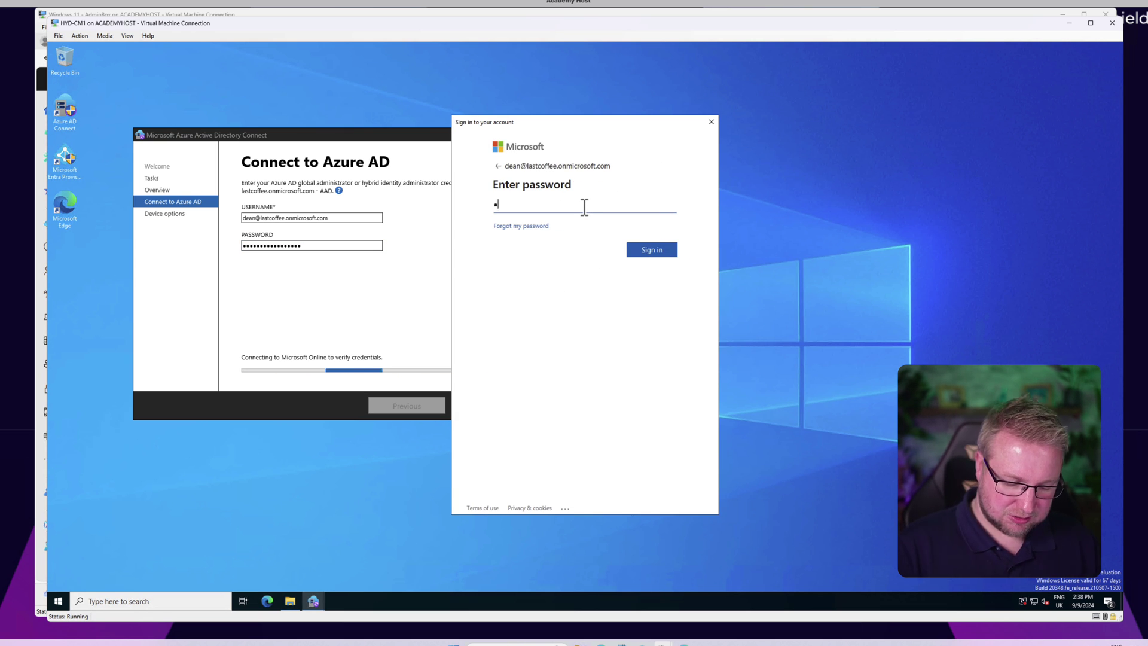
text(•••)
key(BackSpace)
key(BackSpace)
key(BackSpace)
key(BackSpace)
key(BackSpace)
key(BackSpace)
key(BackSpace)
key(BackSpace)
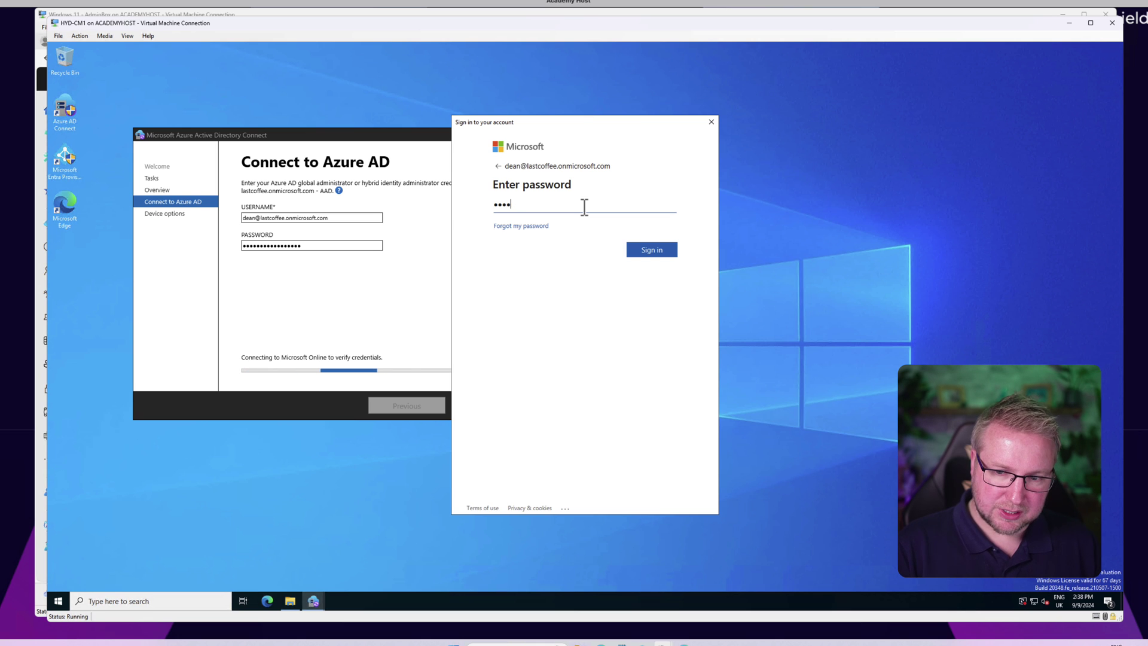
text(••)
key(BackSpace)
key(BackSpace)
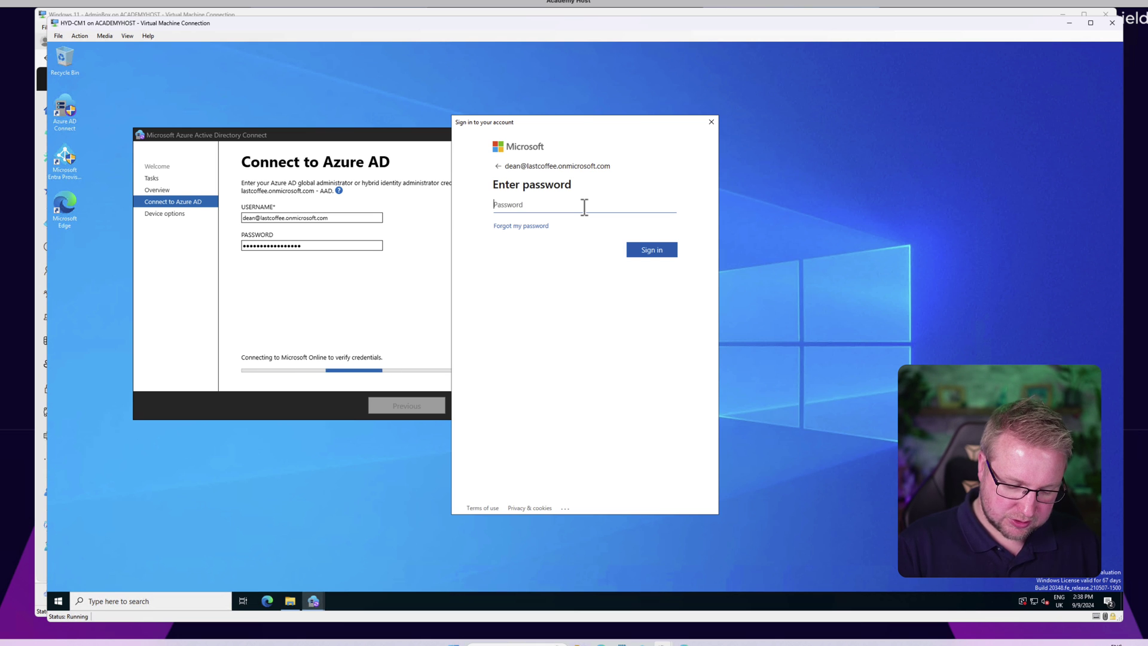
text(•••••••)
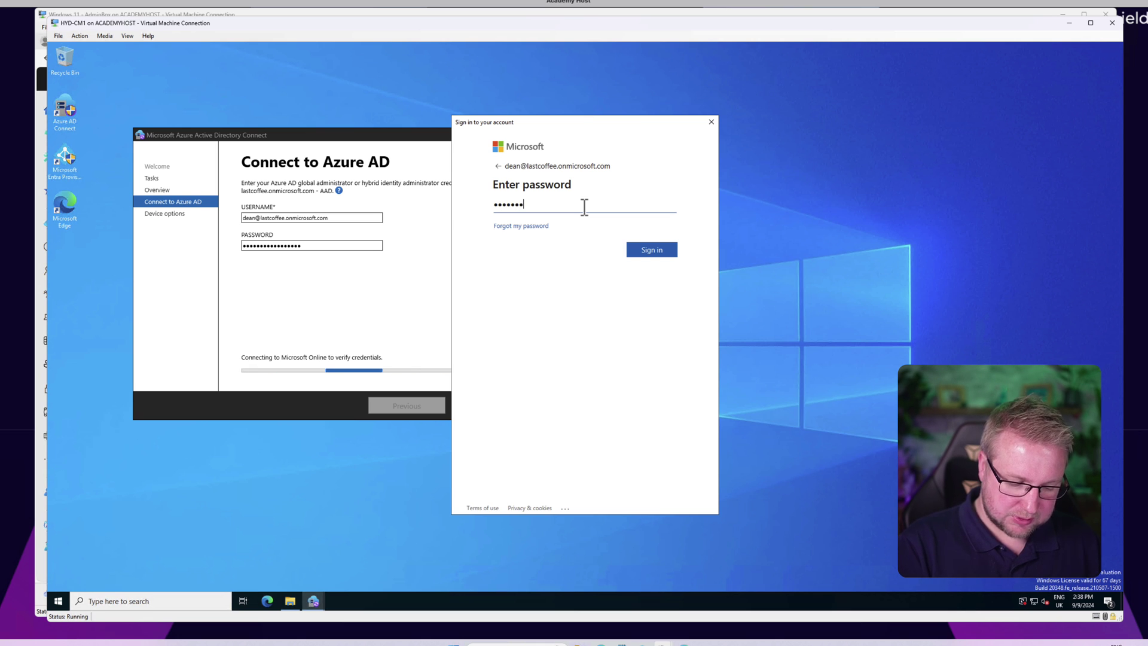
text(•••••••••)
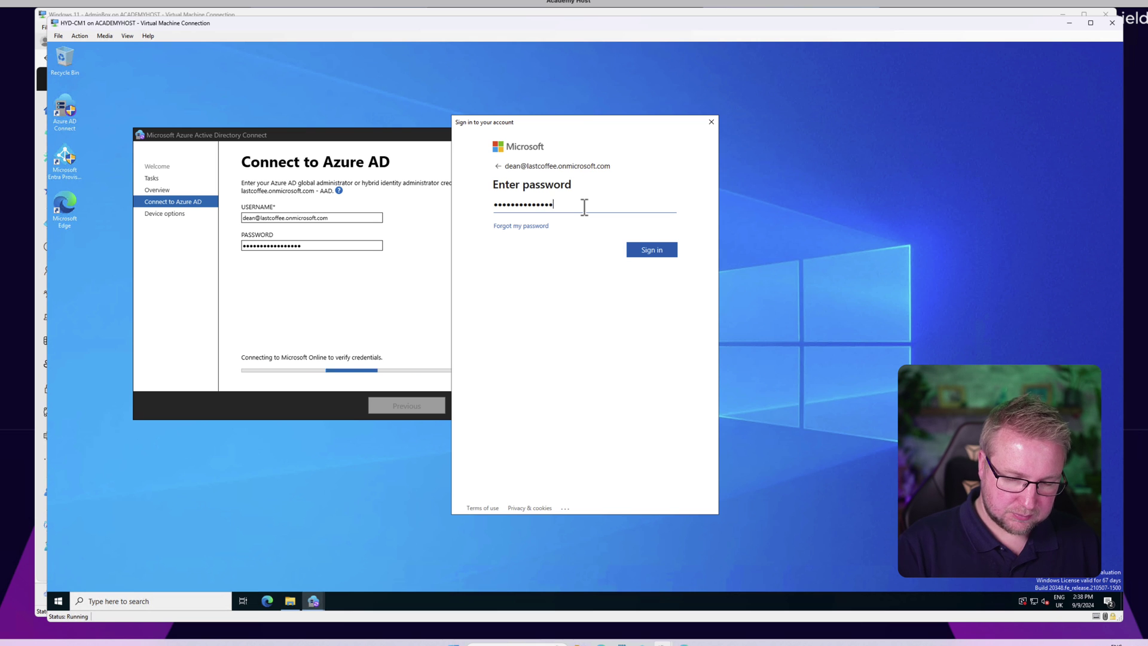
key(Return)
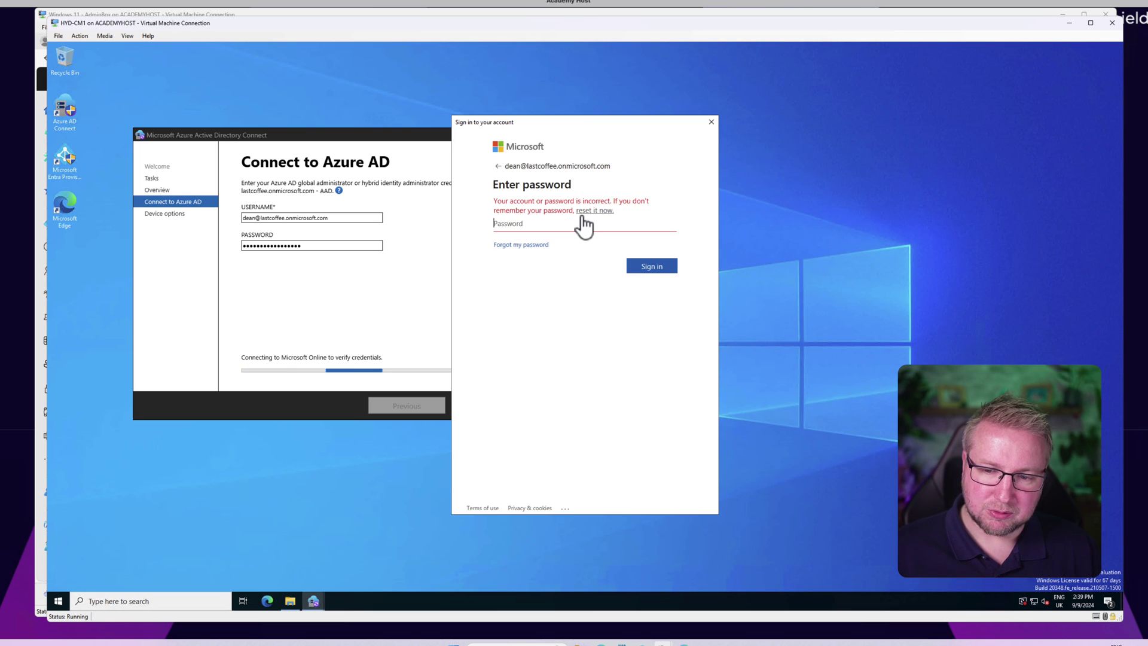
text(••••••••••••••••)
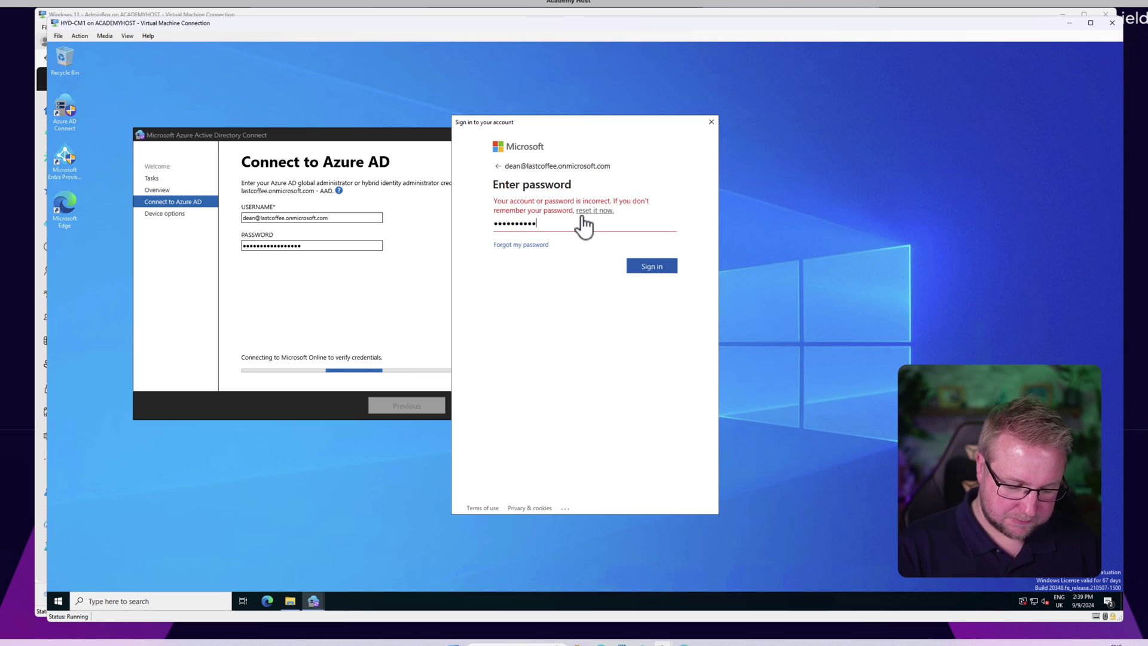
key(Return)
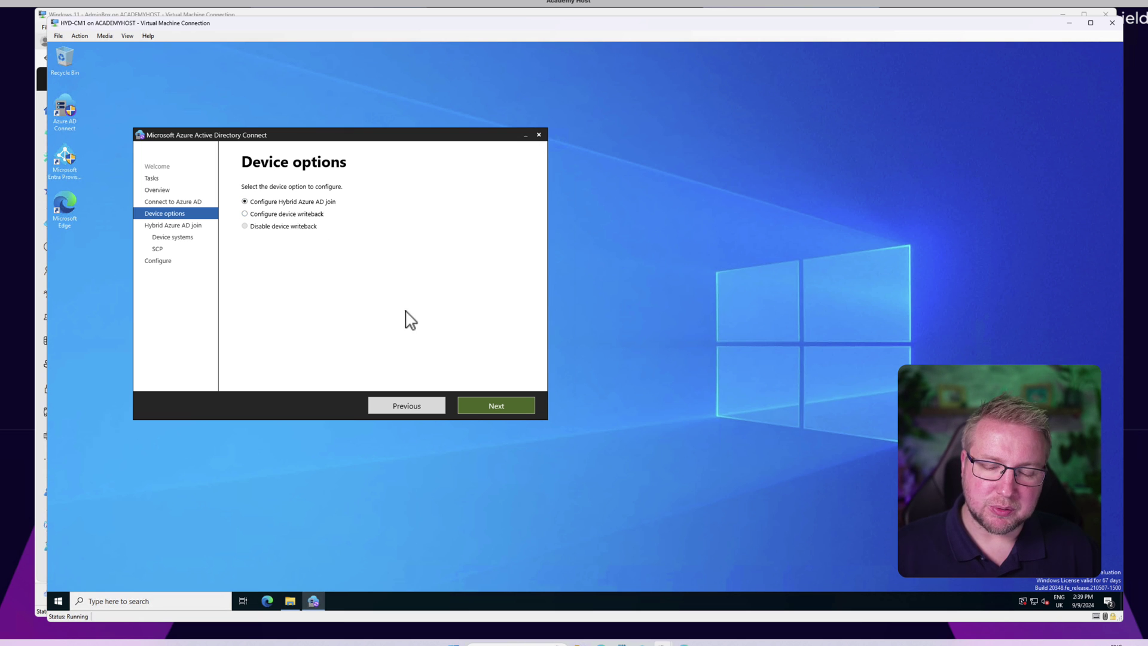
Step: Choose 'Windows 10 or later domain-joined devices' for hybrid join and proceed to SCP configuration
click(516, 405)
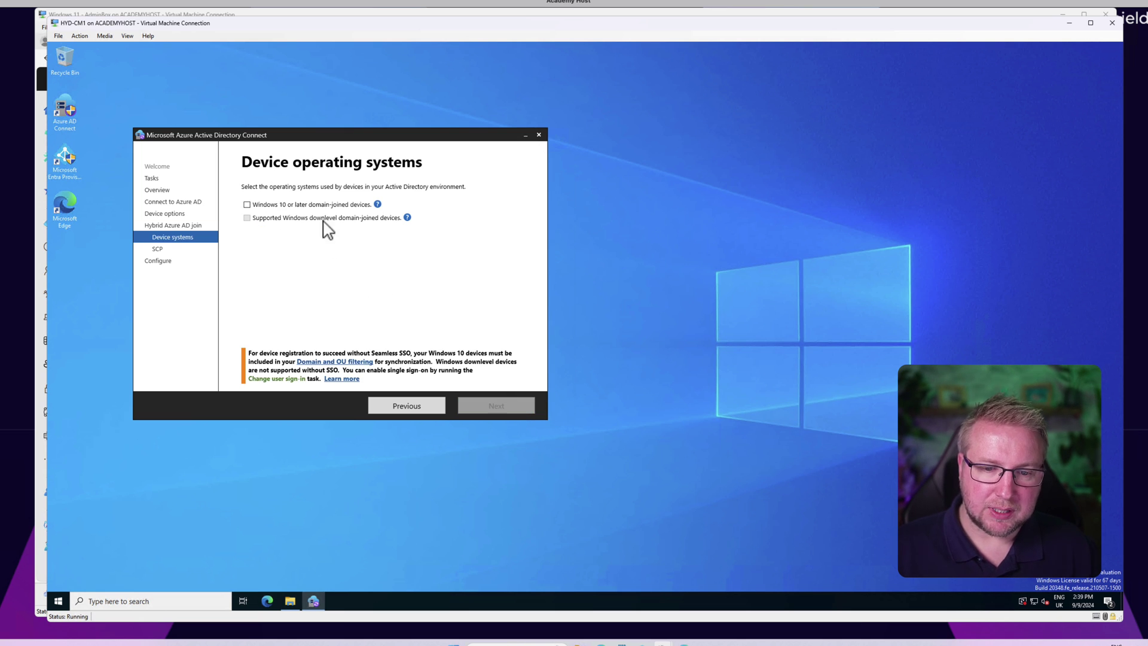
click(312, 205)
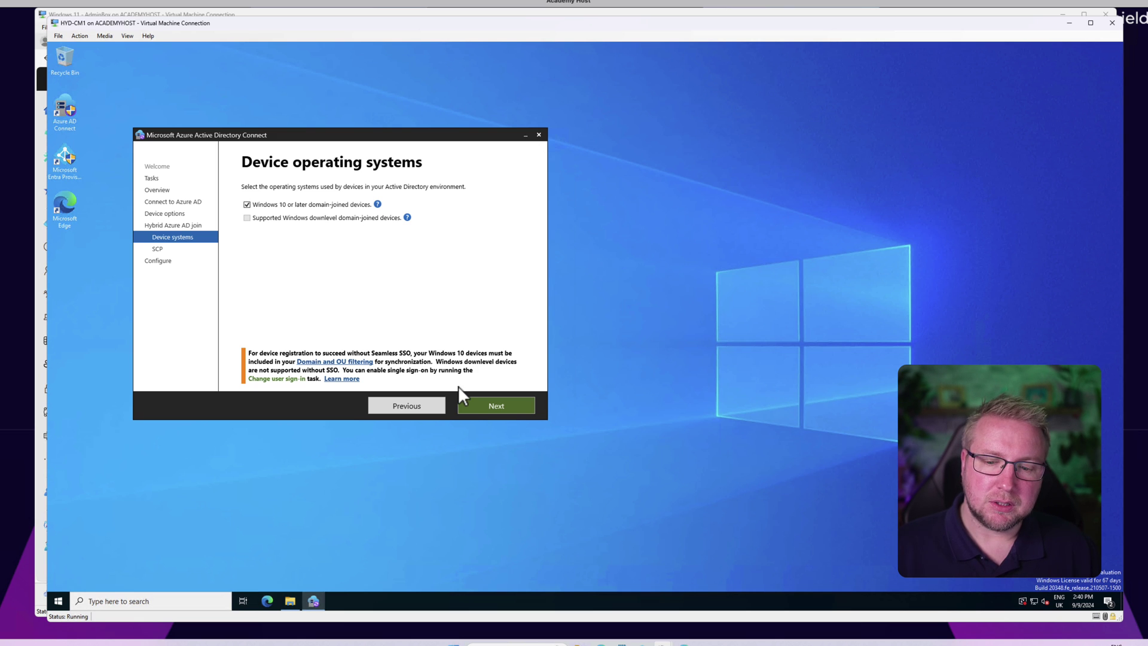
click(505, 407)
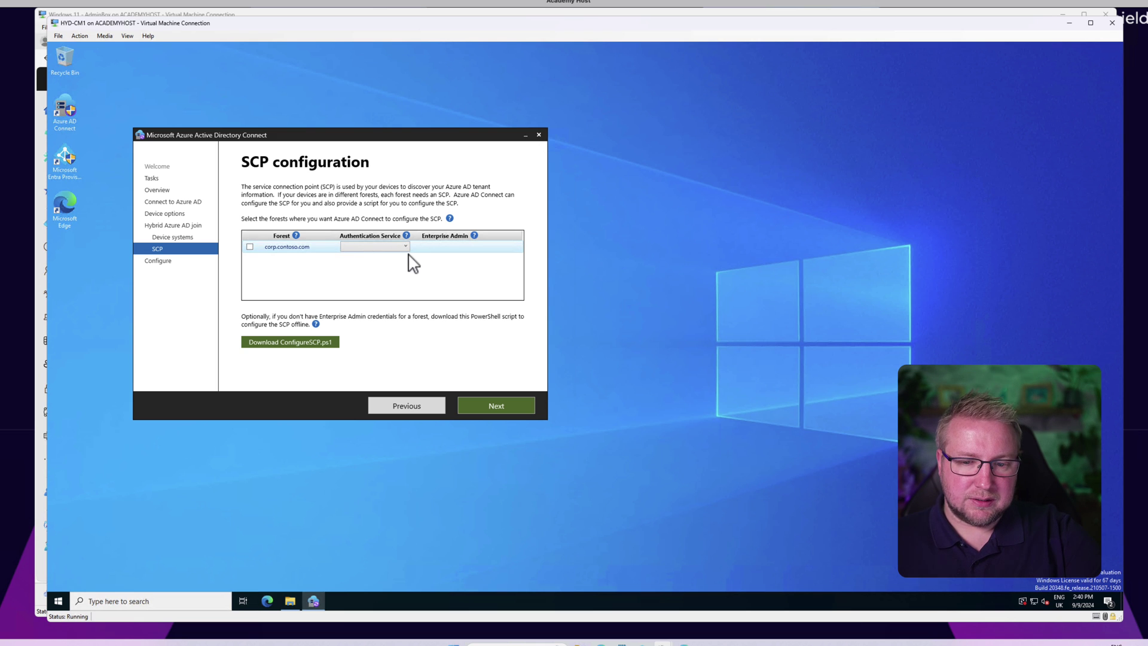
Step: Select the corp.contoso.com forest with Azure Active Directory as its authentication service
click(250, 247)
click(383, 247)
click(388, 262)
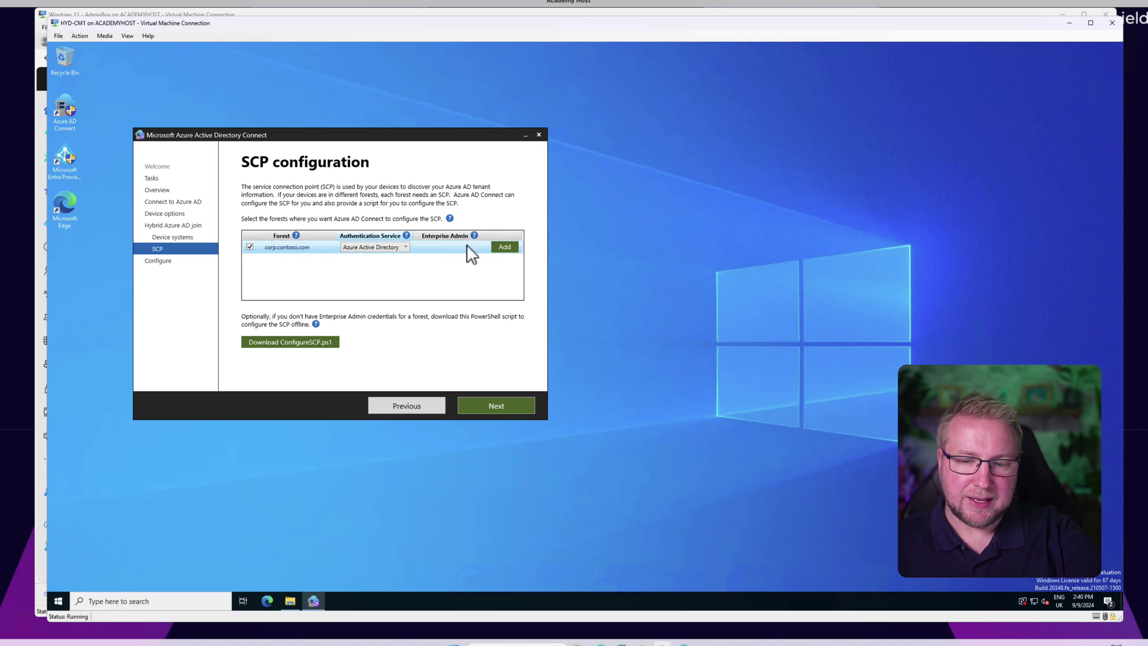
click(503, 249)
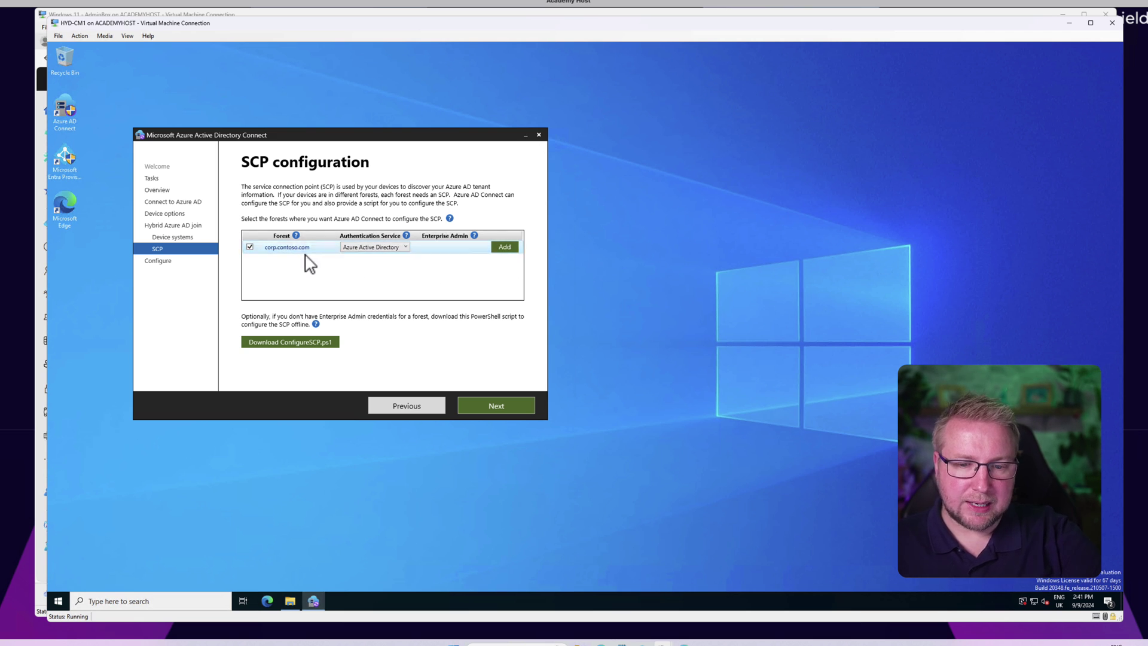
click(507, 248)
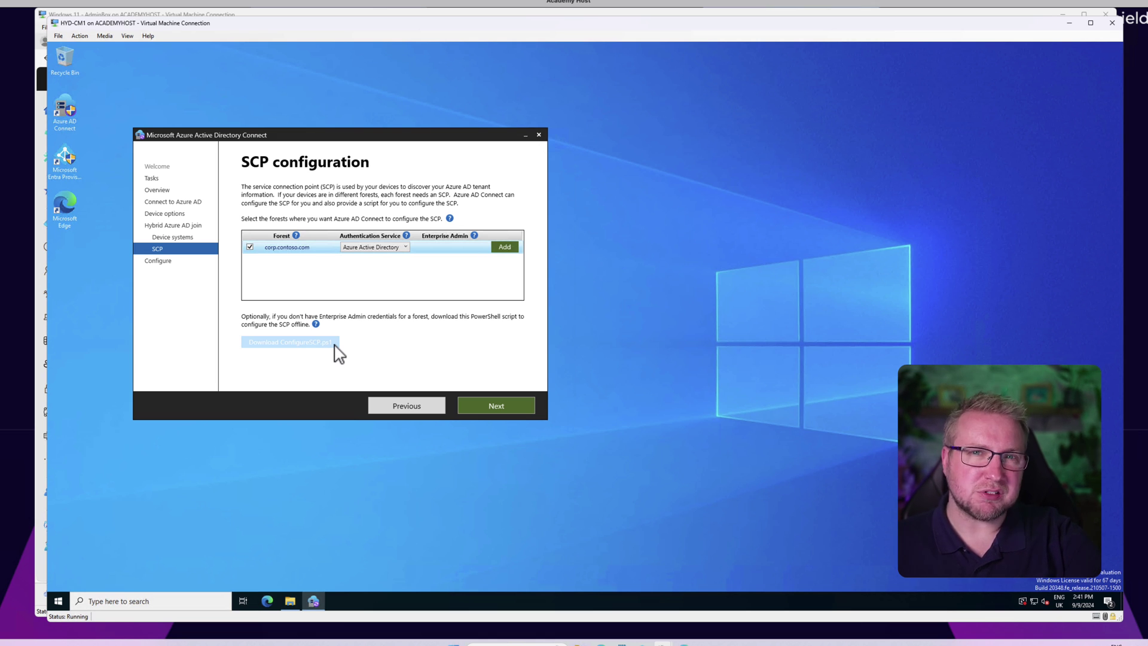
Step: Add labadmin enterprise admin credentials, correcting the mistyped password, and reach Ready to configure
click(513, 248)
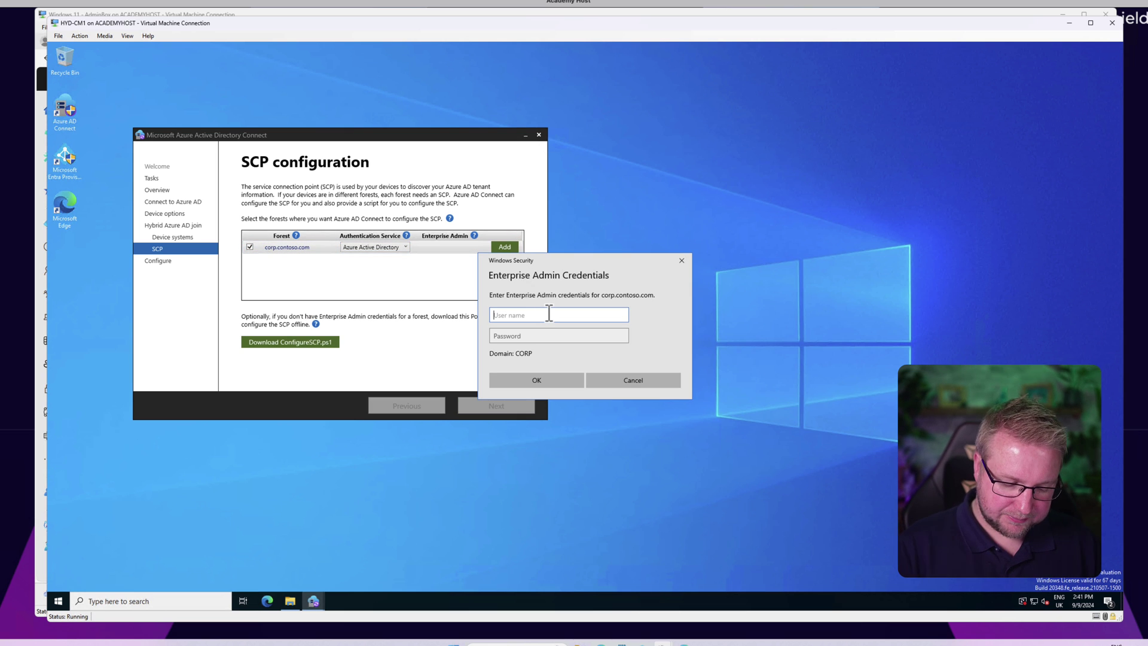
text(labadmin)
key(Tab)
text(•)
key(Return)
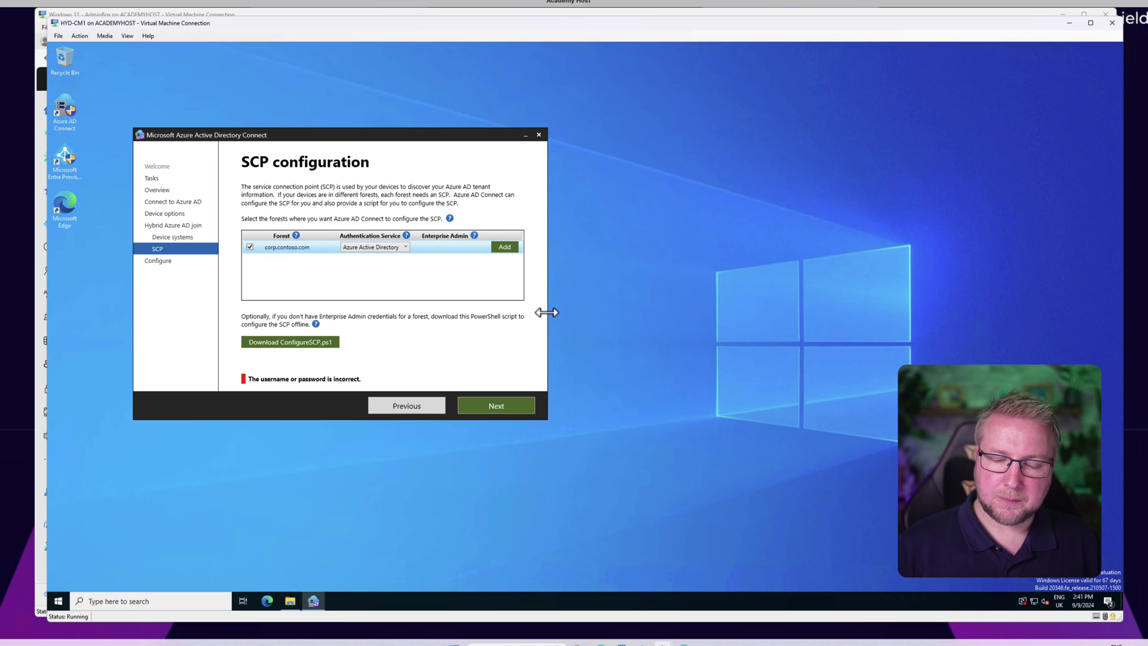
click(506, 248)
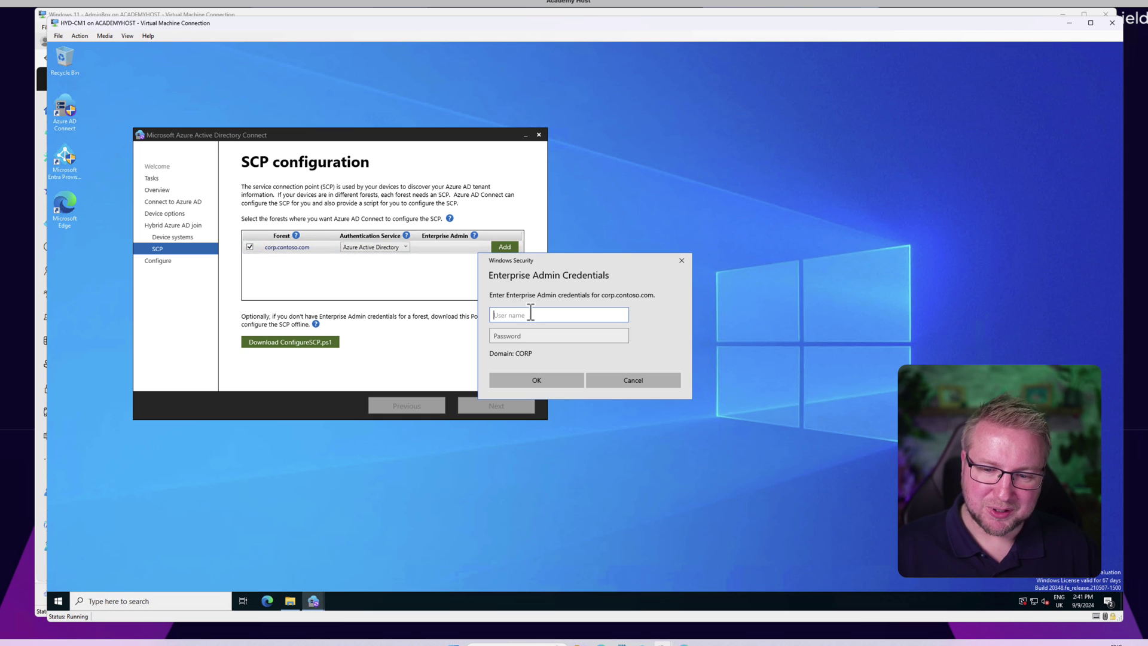
text(labadmin)
key(Tab)
text(••••••••)
key(Return)
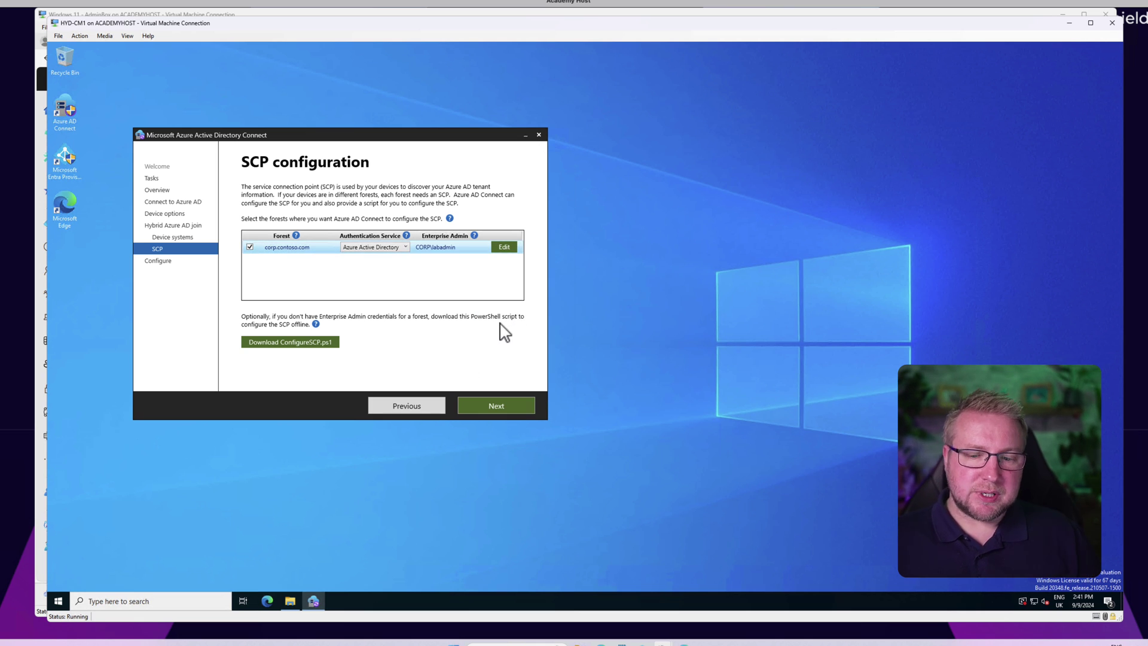
click(501, 404)
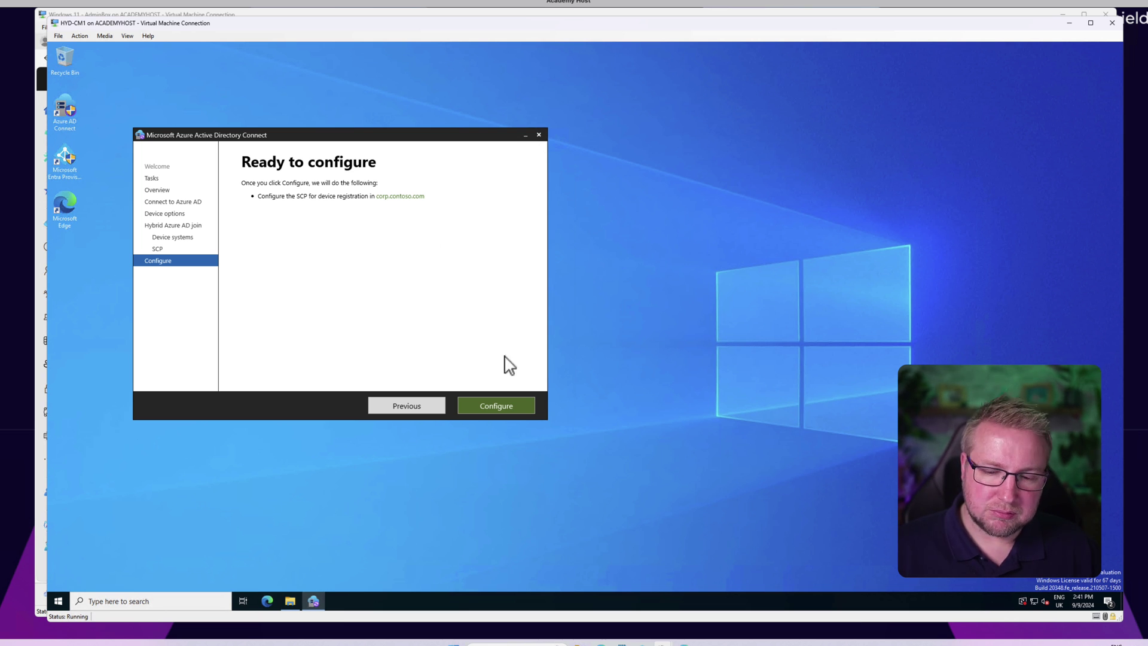
Step: Run Configure for the hybrid Azure AD join SCP and exit the wizard after completion
click(505, 401)
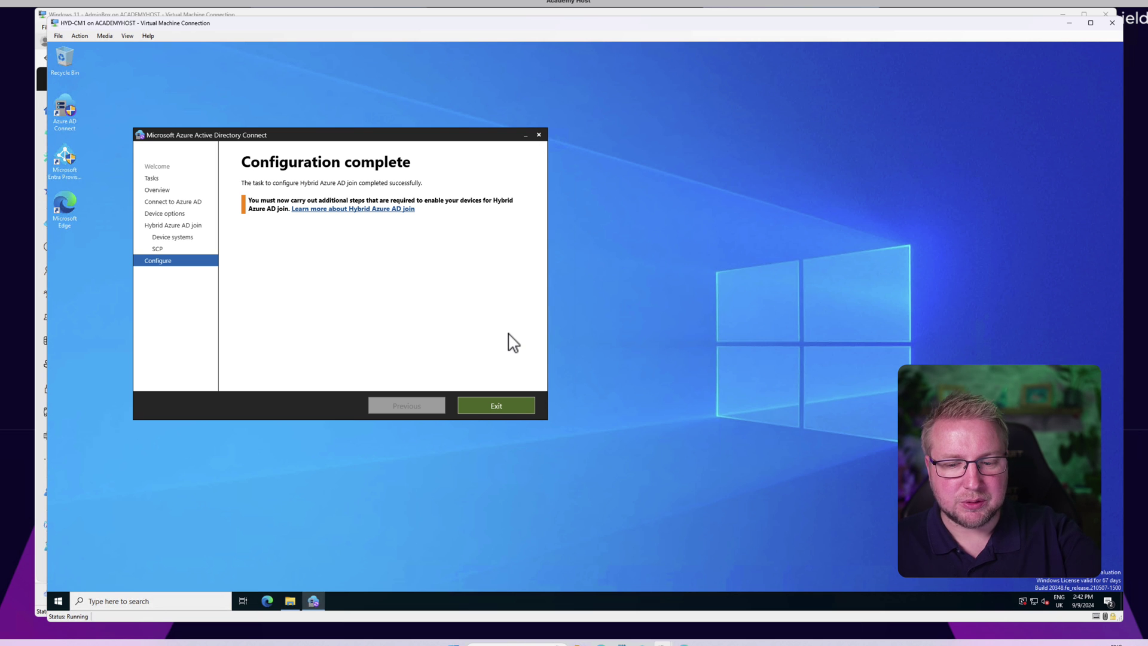
click(513, 410)
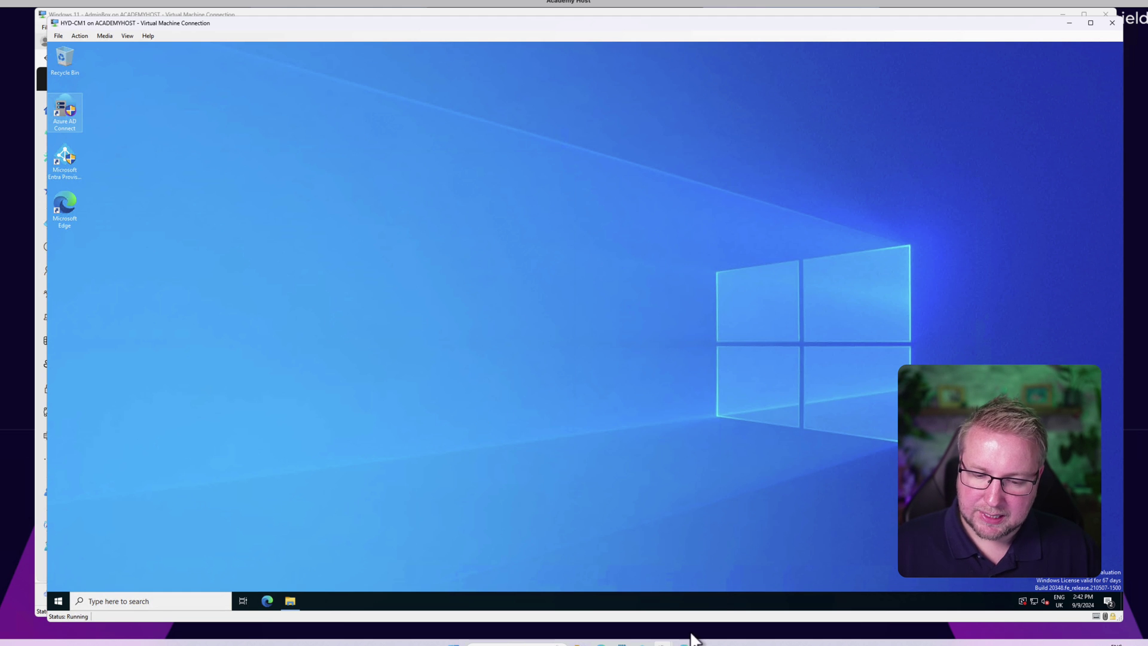
Step: On the AdminBox VM, show Entra Connect Sync status: sync enabled, password hash sync enabled
click(197, 13)
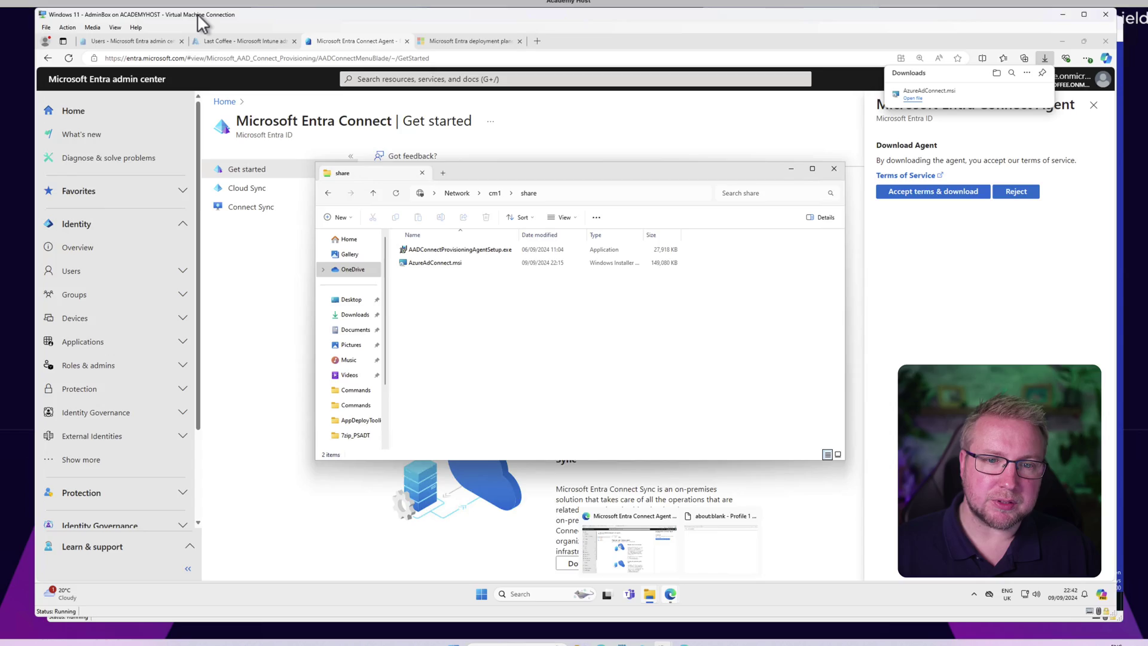
click(286, 271)
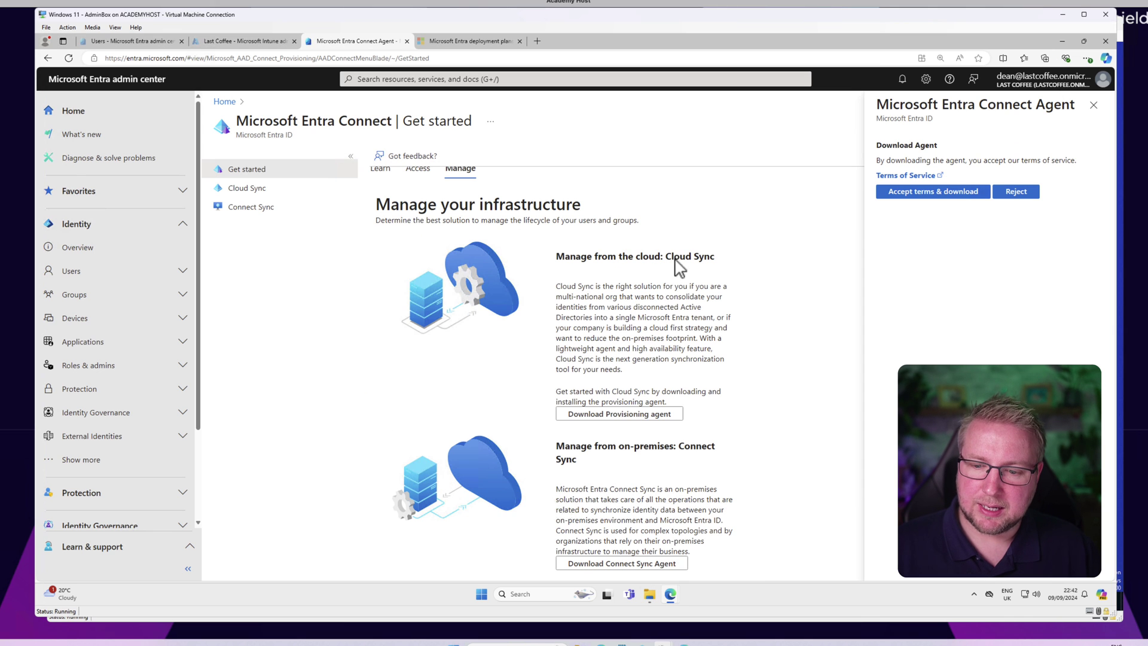
click(256, 214)
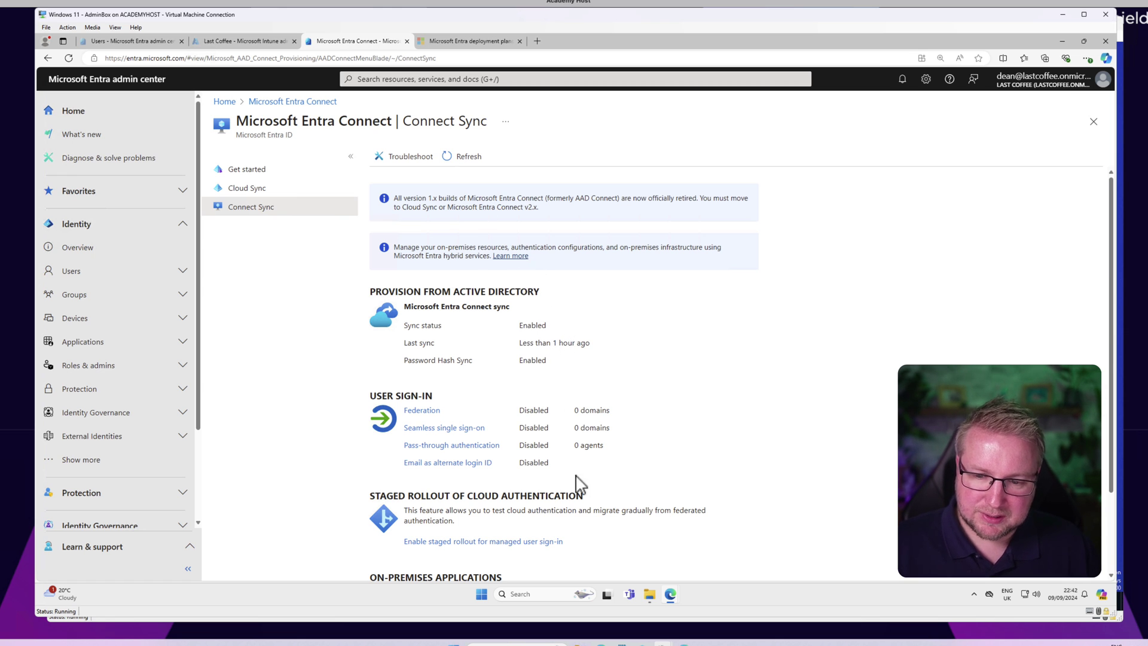
scroll(569, 482, down, 3)
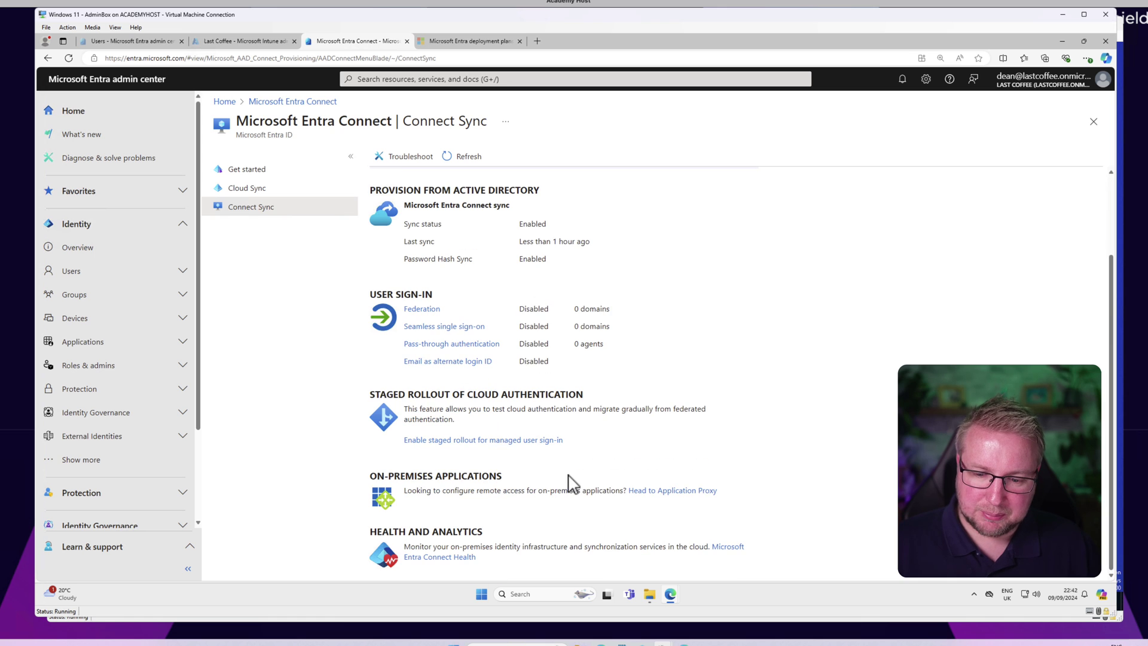
Step: Review Connect Health sync errors and the lastcoffee.onmicrosoft.com sync service, then return to the services list
click(452, 557)
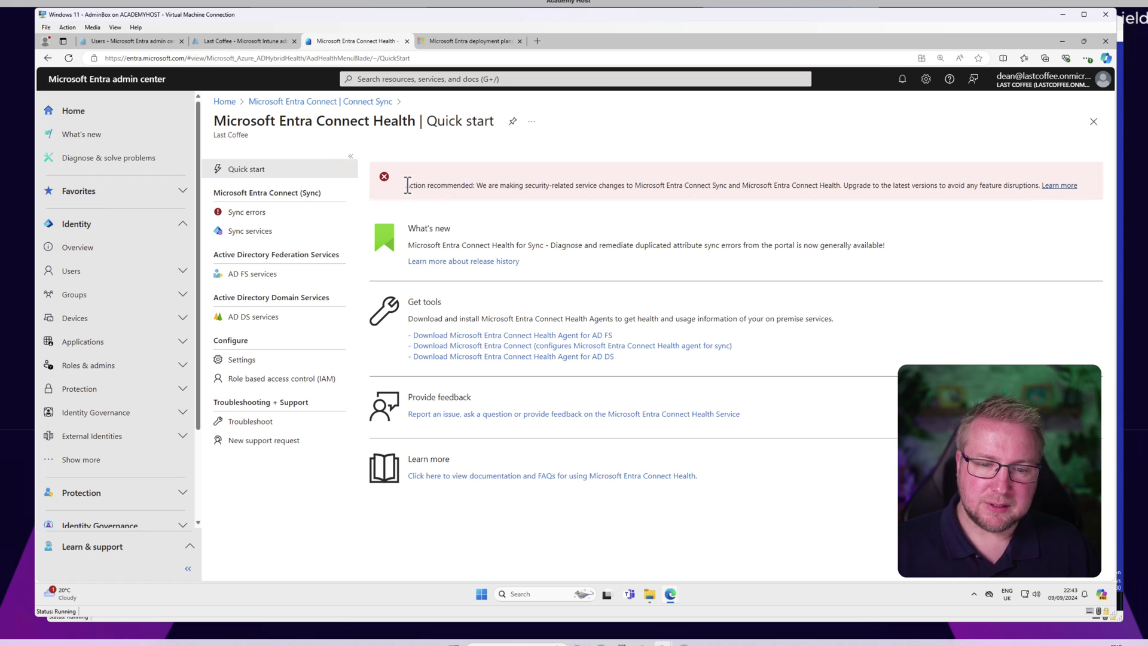
click(309, 215)
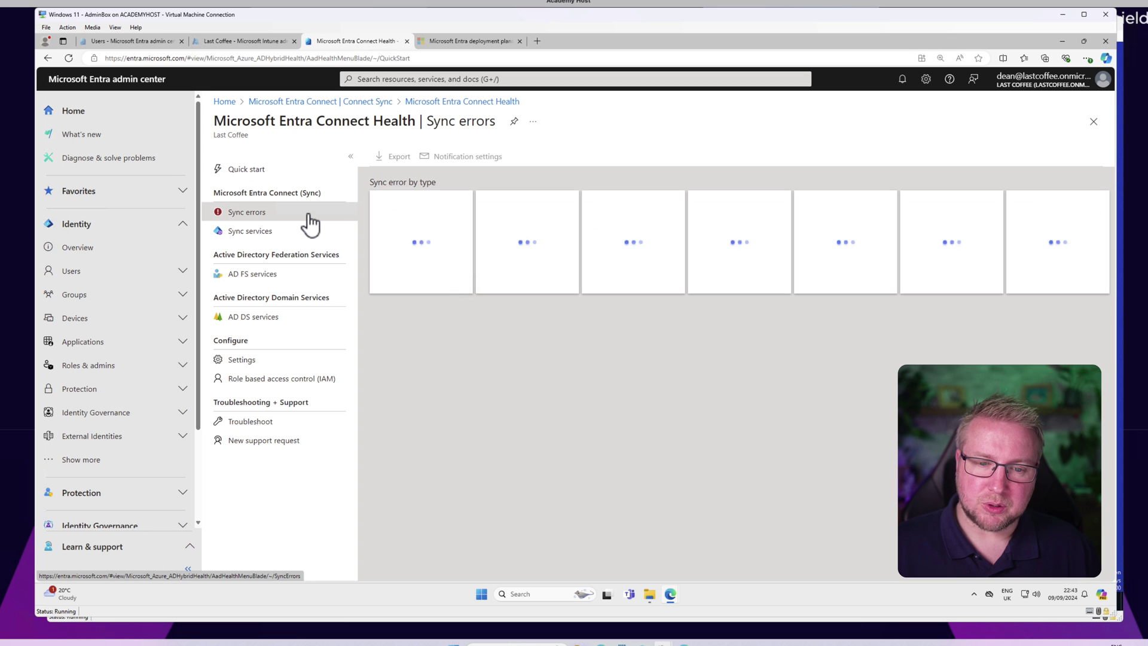
click(287, 238)
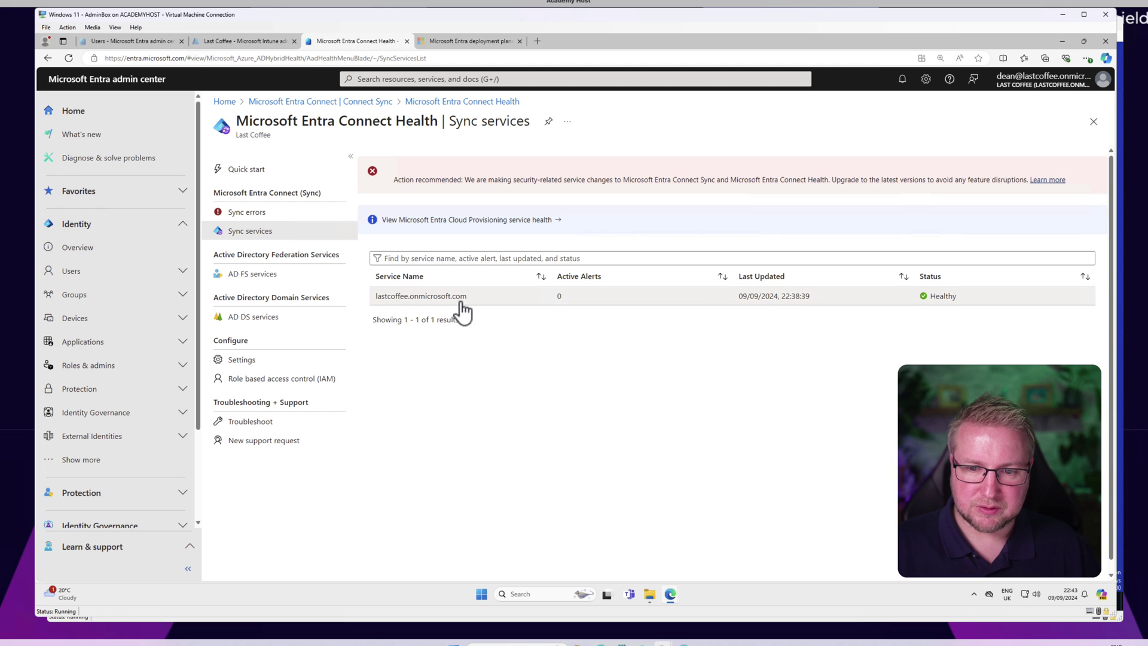
click(463, 310)
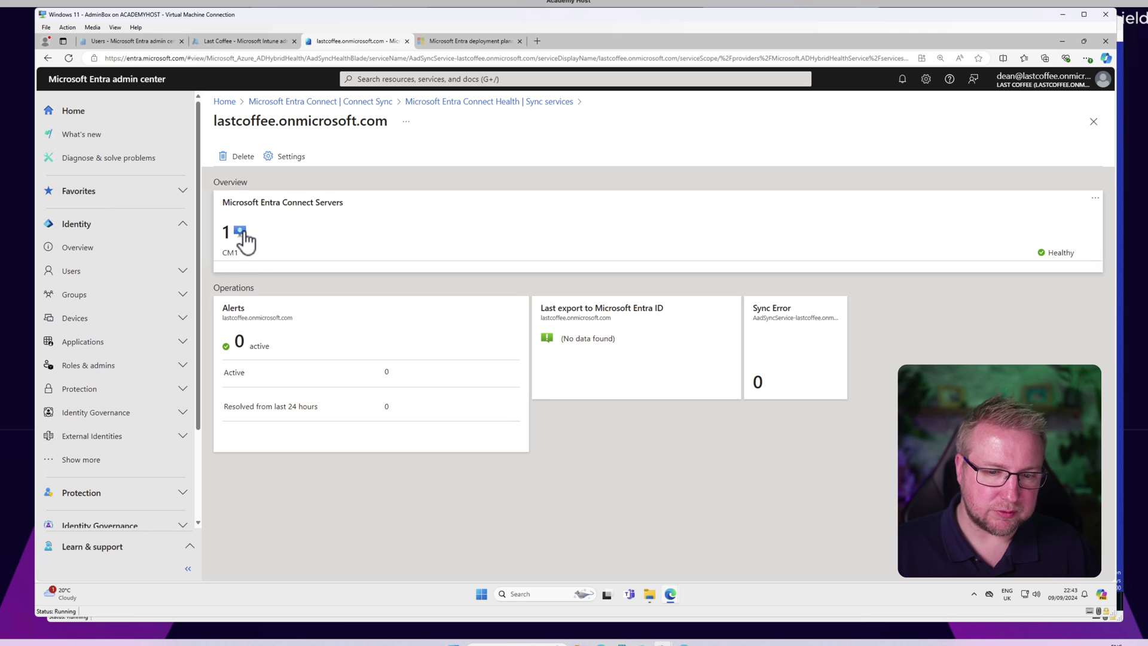
click(521, 109)
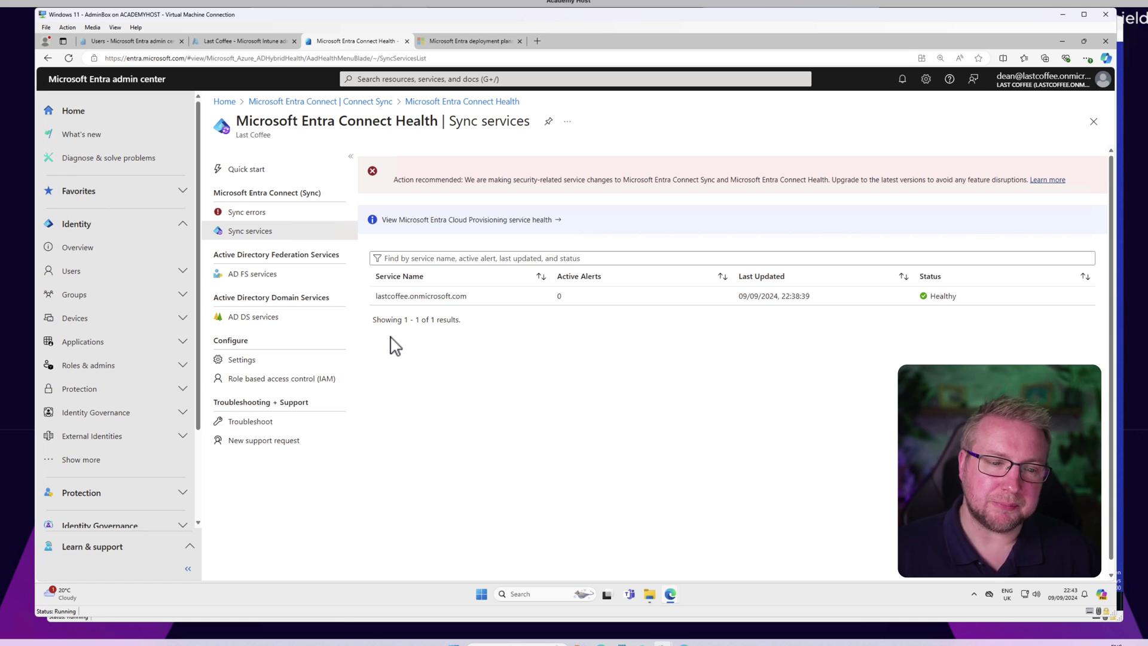
Step: Find TestUser2 under All users and view its audit logs
click(68, 273)
click(82, 296)
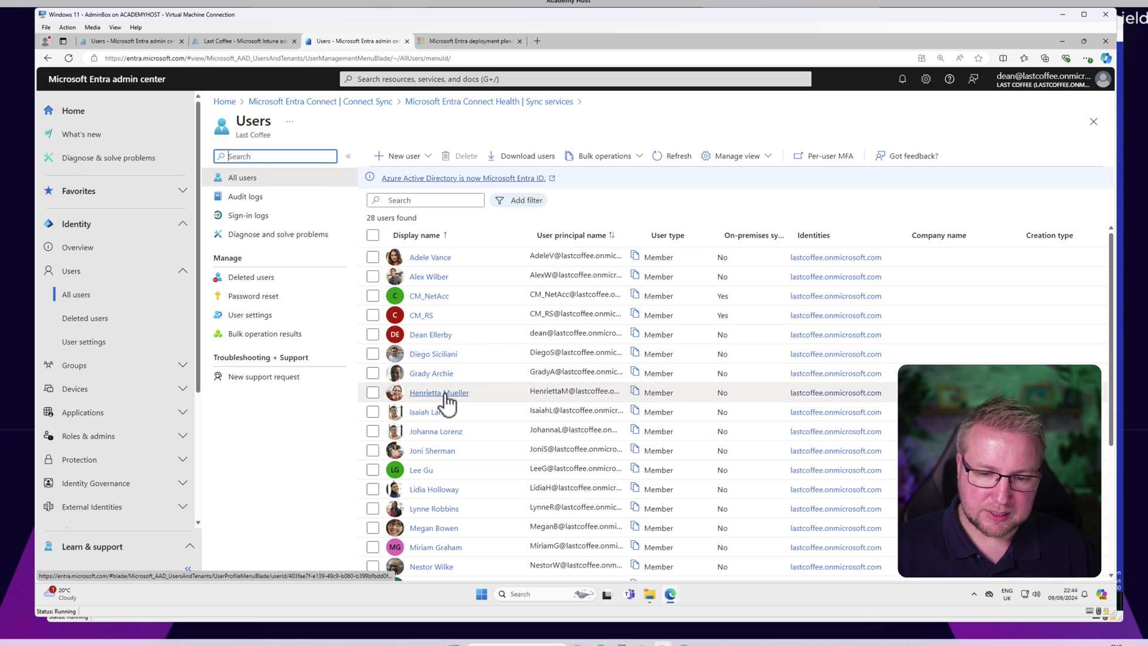
scroll(449, 418, down, 2)
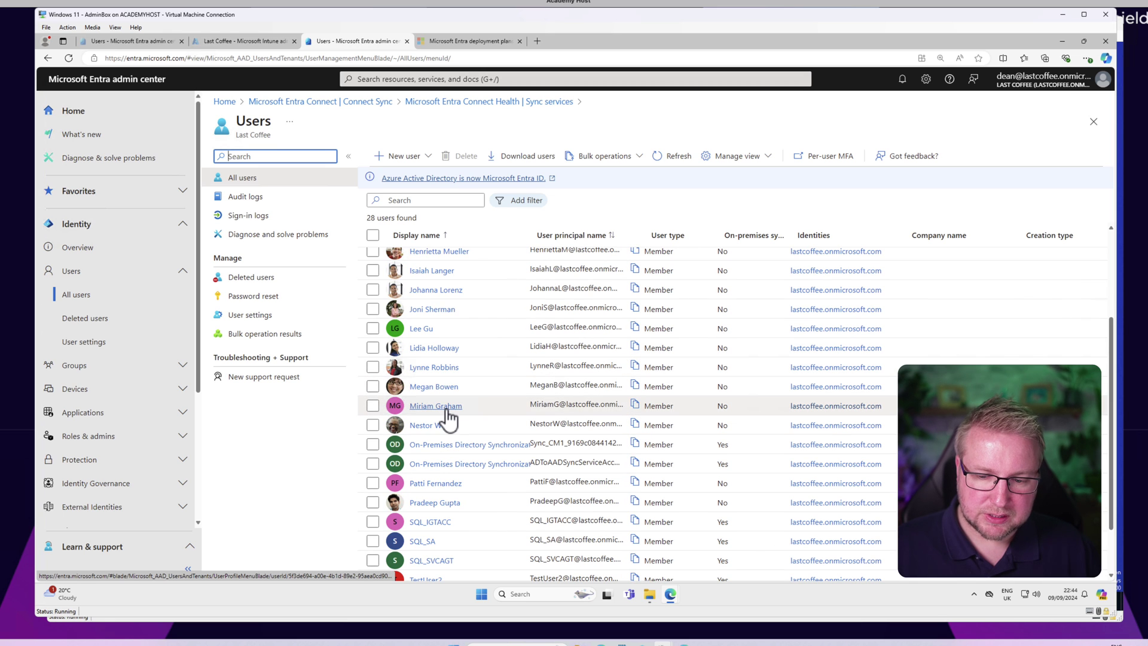
scroll(520, 454, down, 1)
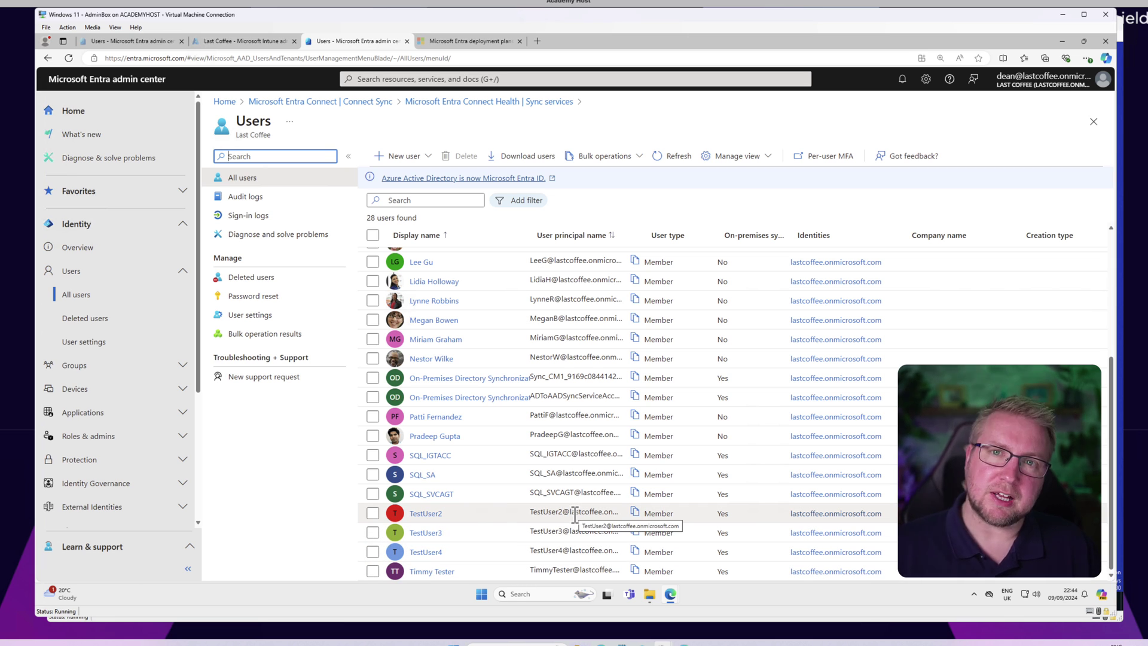
click(418, 512)
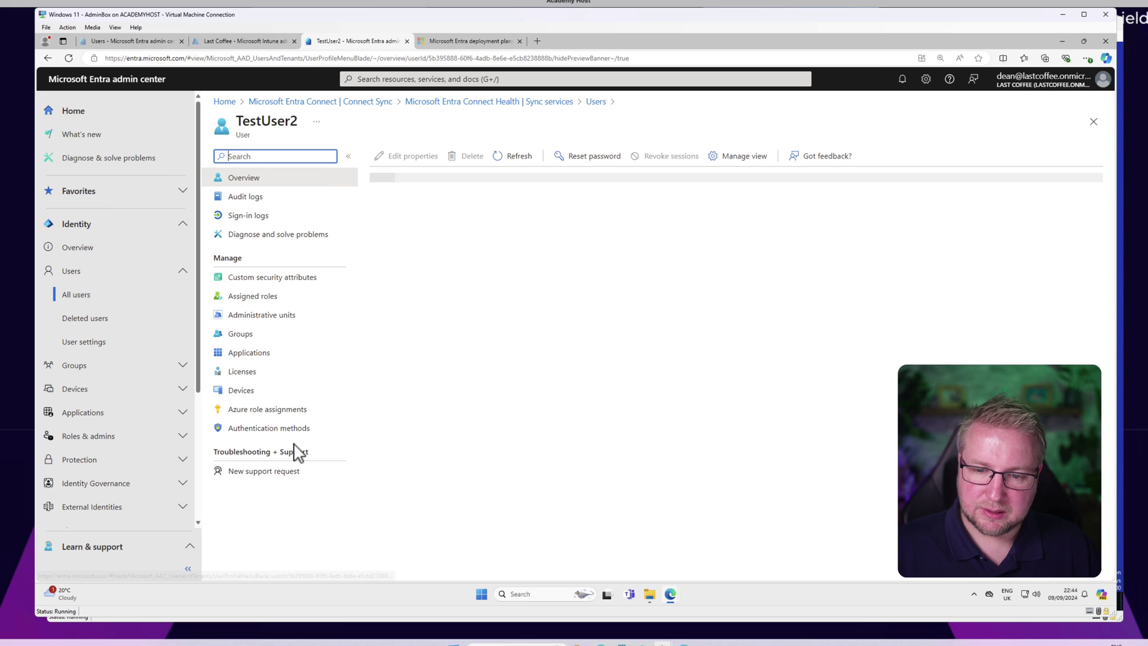
click(275, 202)
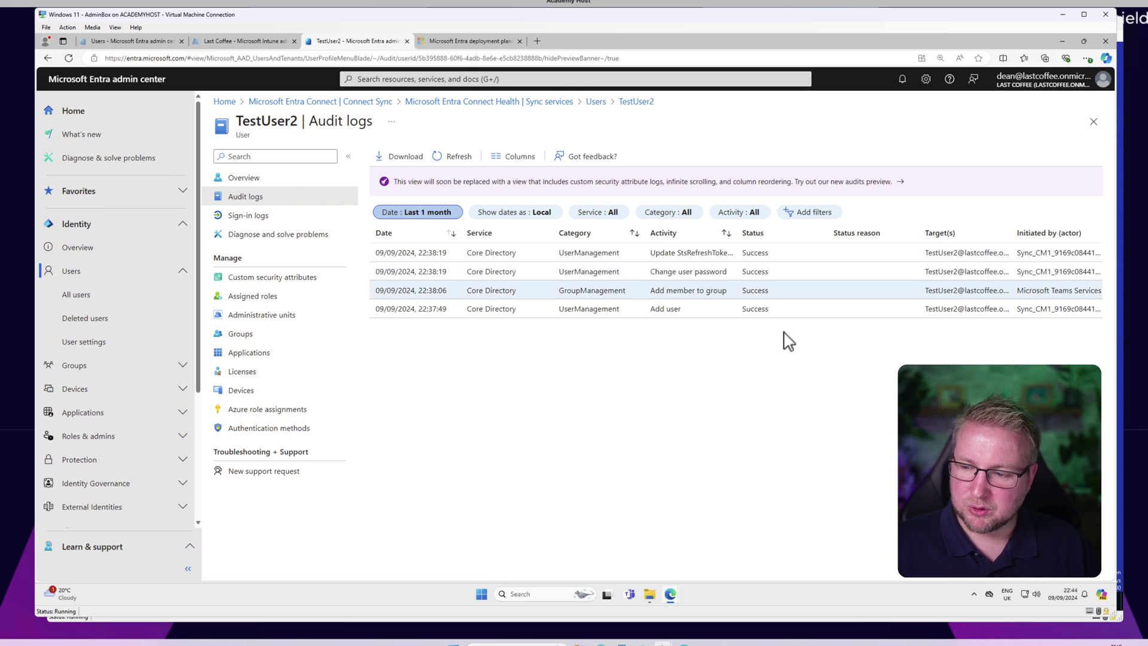